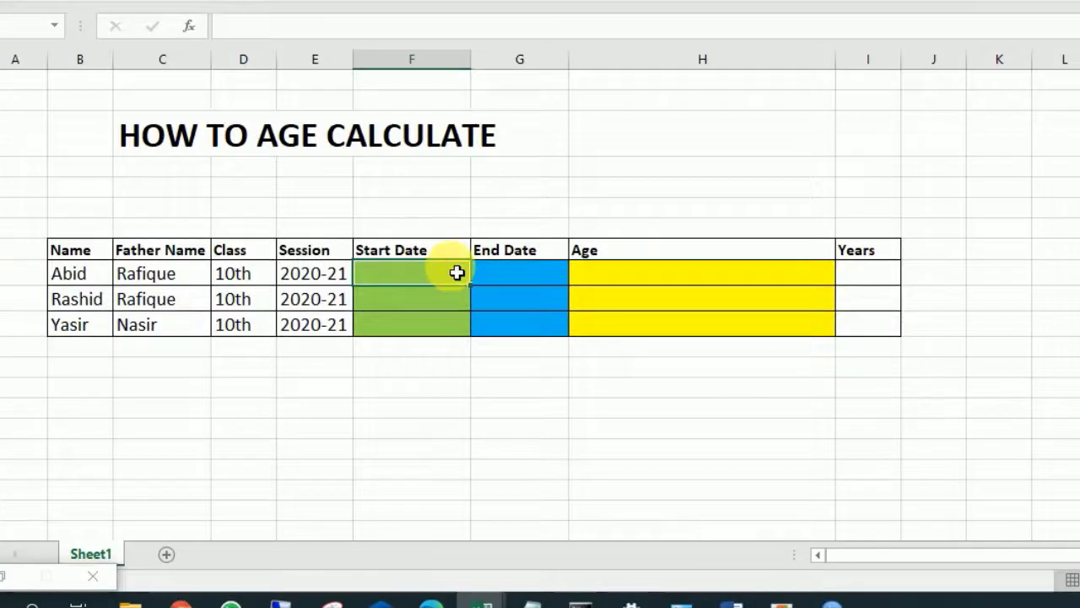
Format the first Start Date cell, F9, as a date of type *3/14/2012.
right_click(458, 272)
click(516, 507)
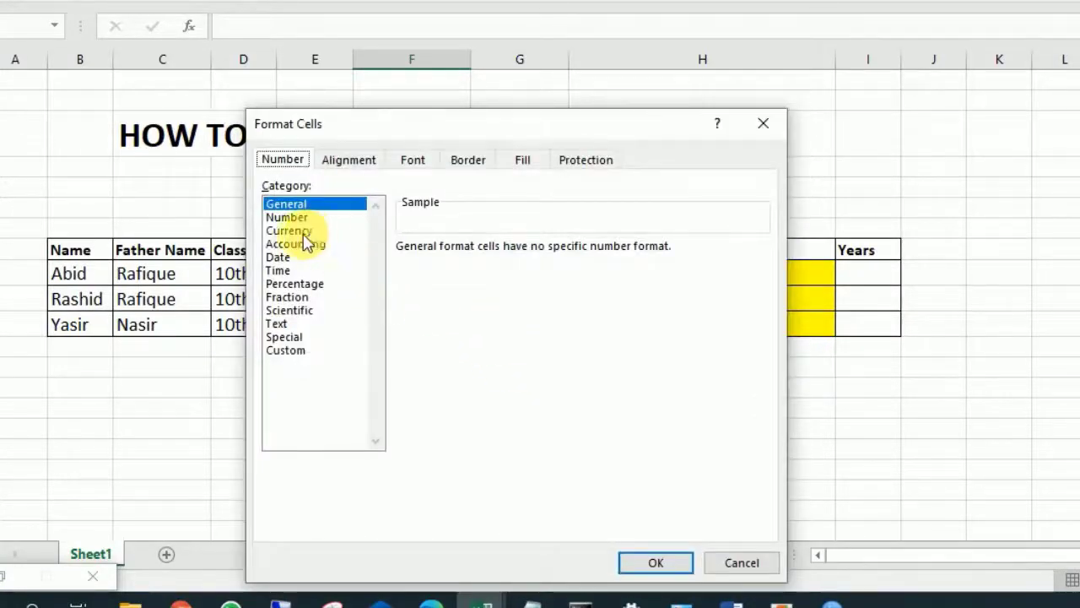
click(283, 256)
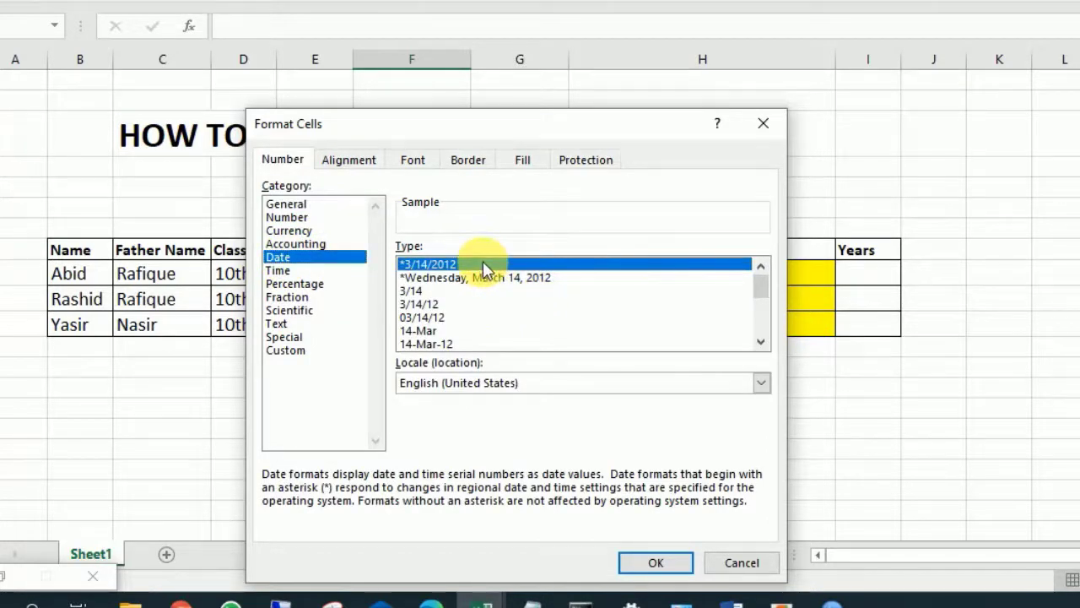
click(661, 566)
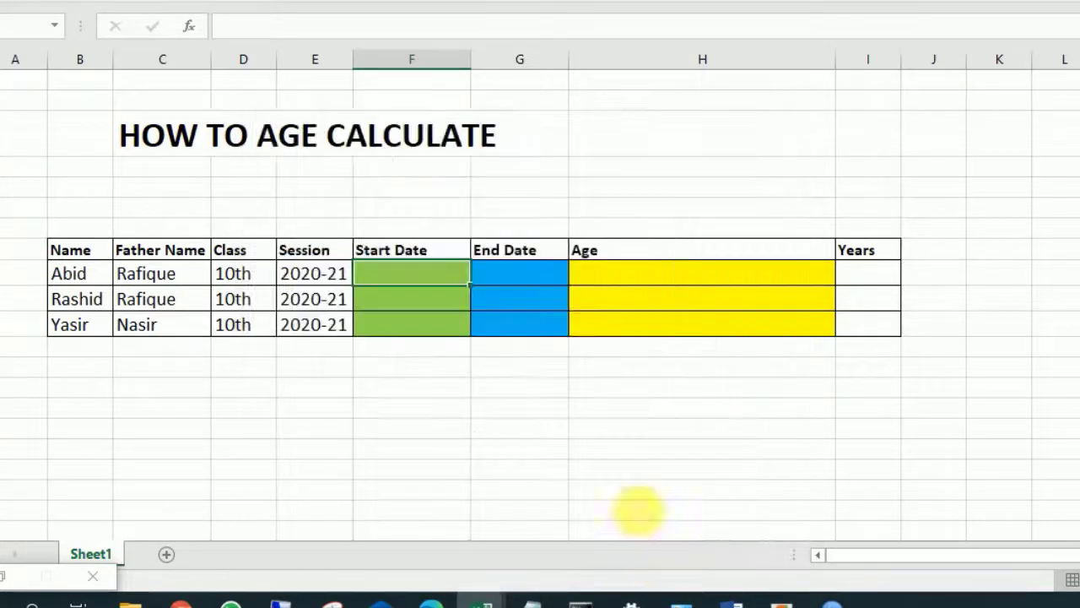
Format the first End Date cell, G9, as a date of type 3/14/2012 with the English (United States) locale.
click(521, 281)
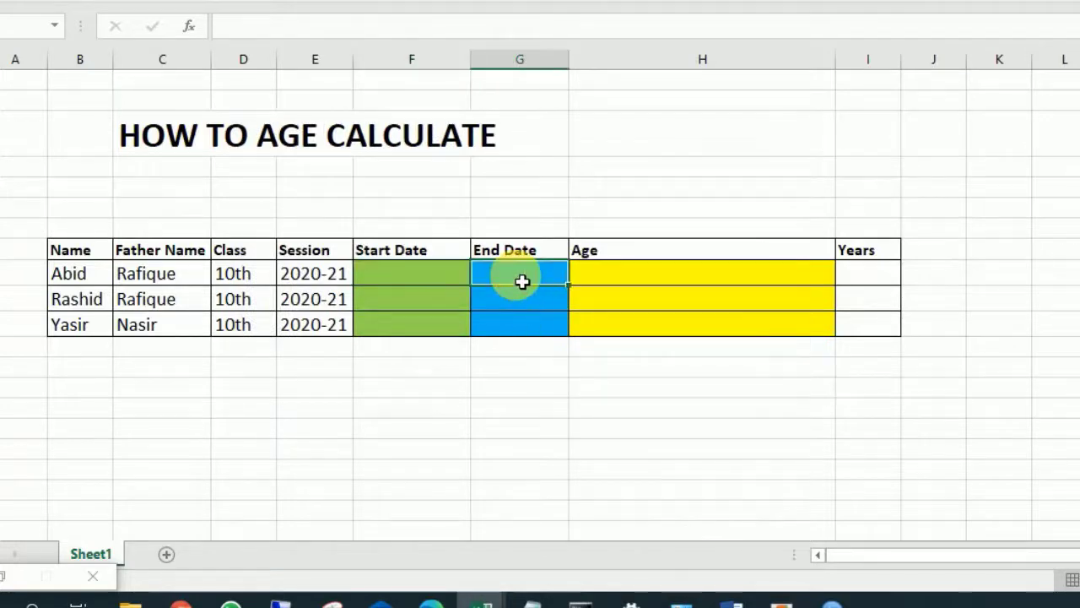
right_click(542, 287)
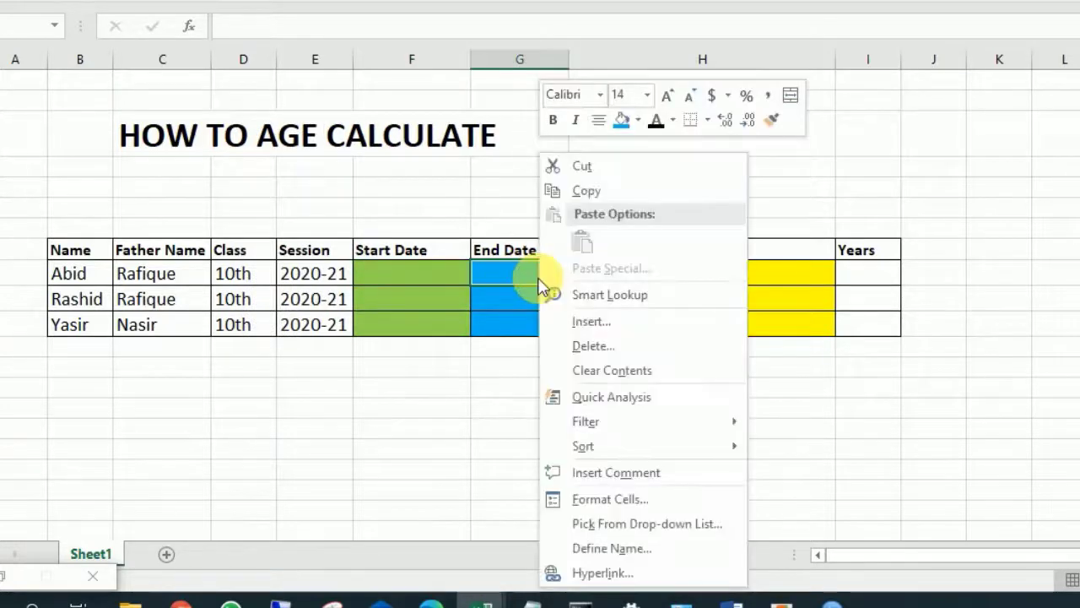
click(649, 494)
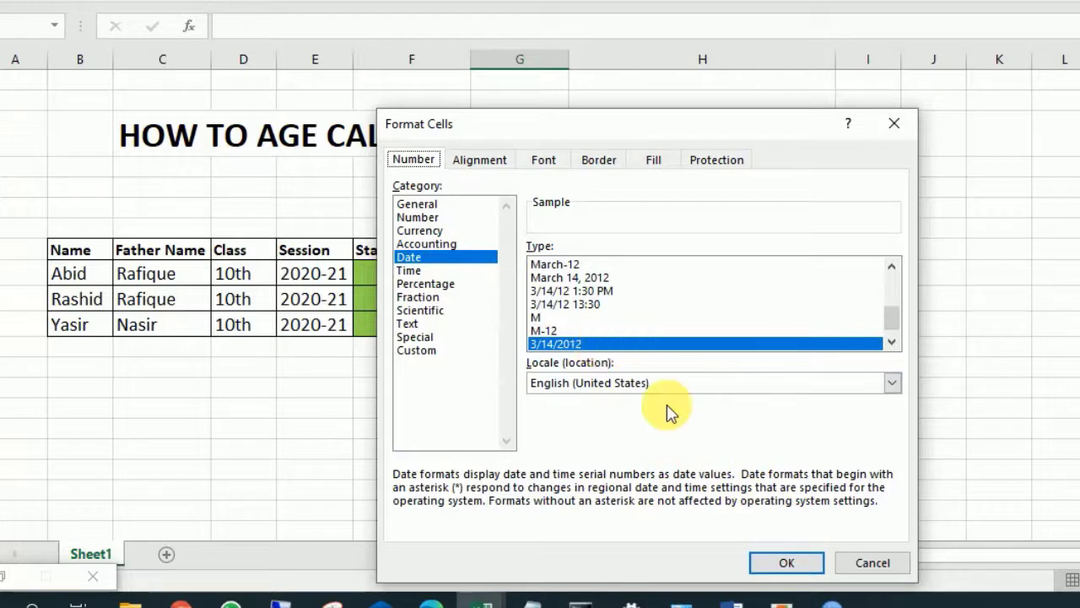
click(798, 562)
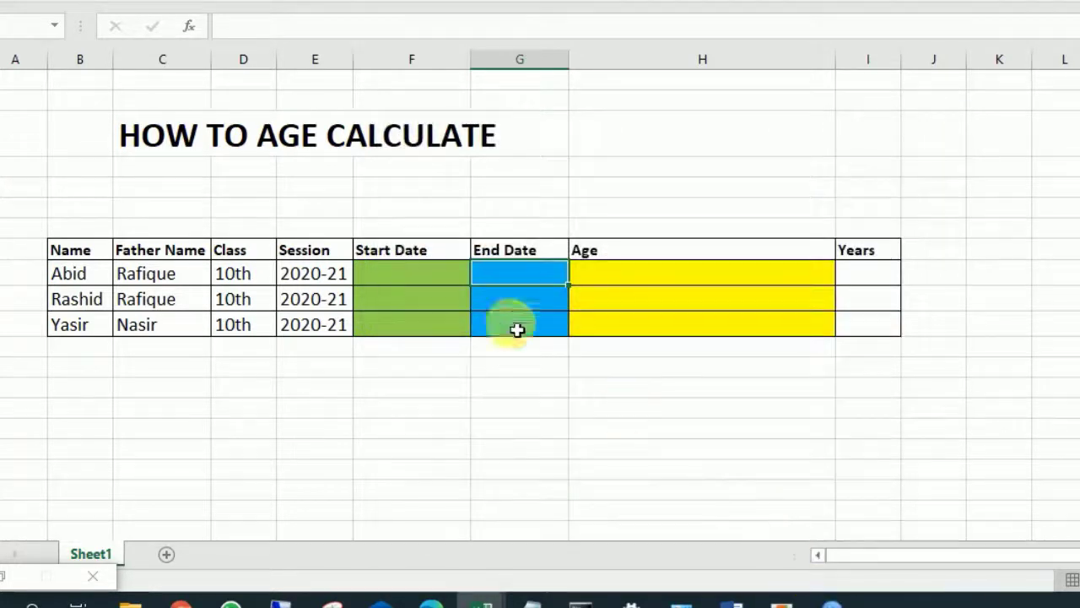
Enter the first student's start date in cell F9 in day-month-year order.
click(425, 276)
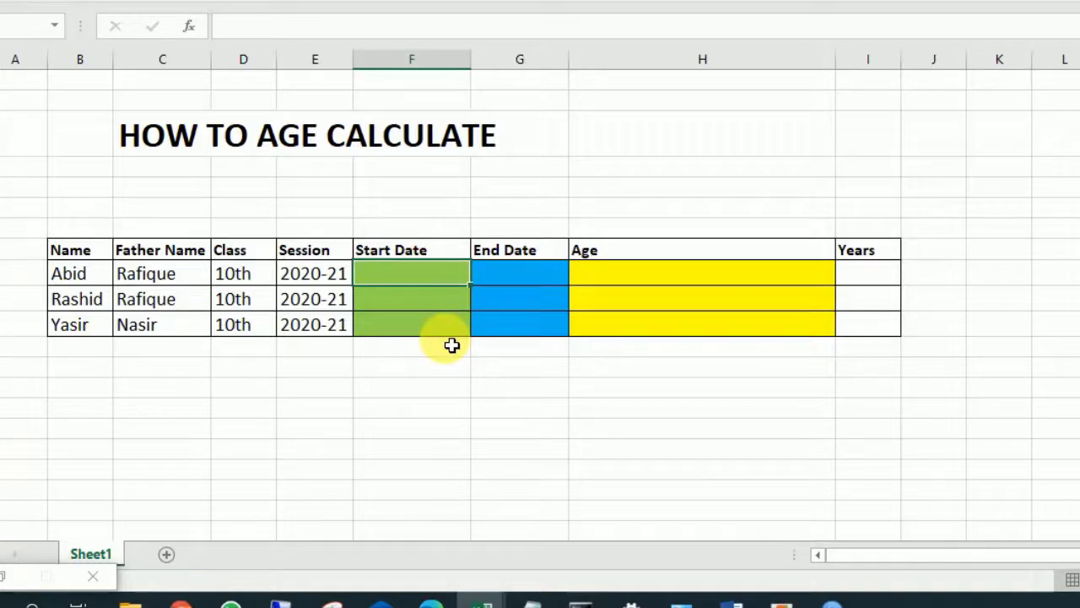
text(01-)
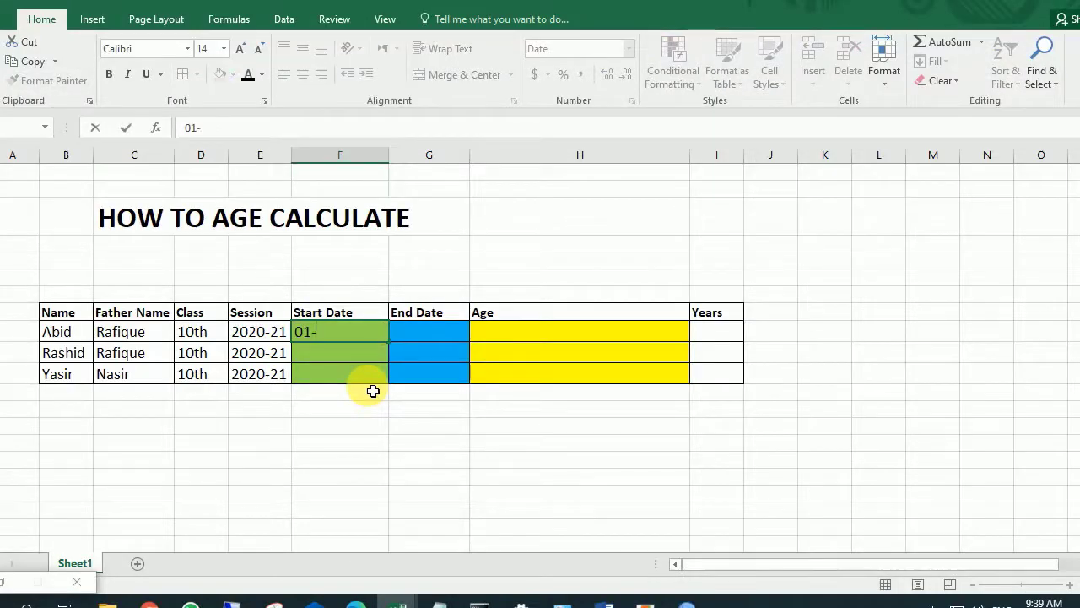
text(07-1987)
key(Tab)
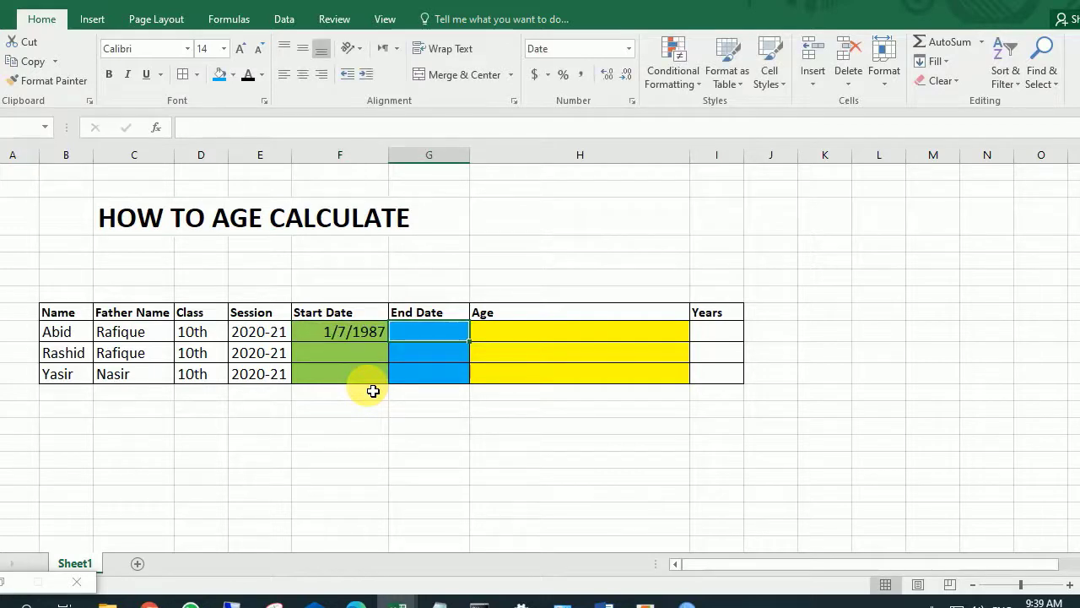
key(Left)
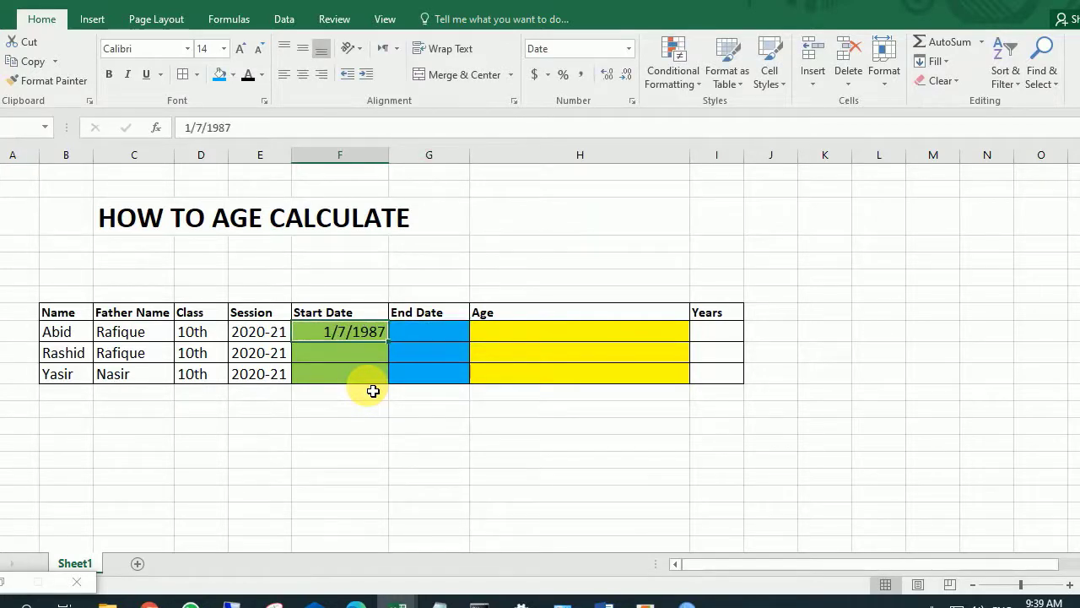
text(19)
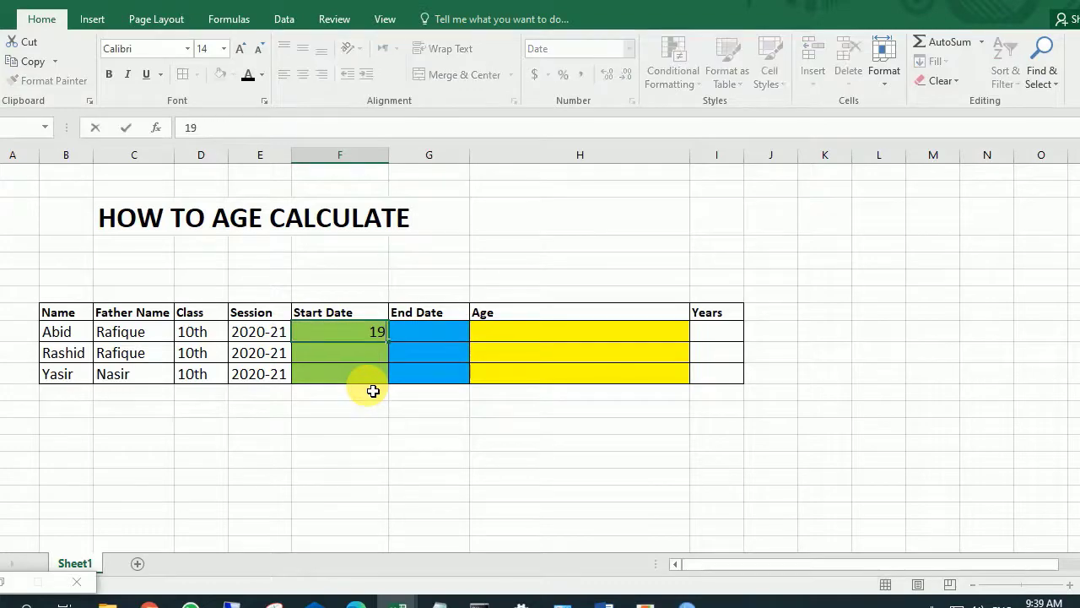
text(-07-)
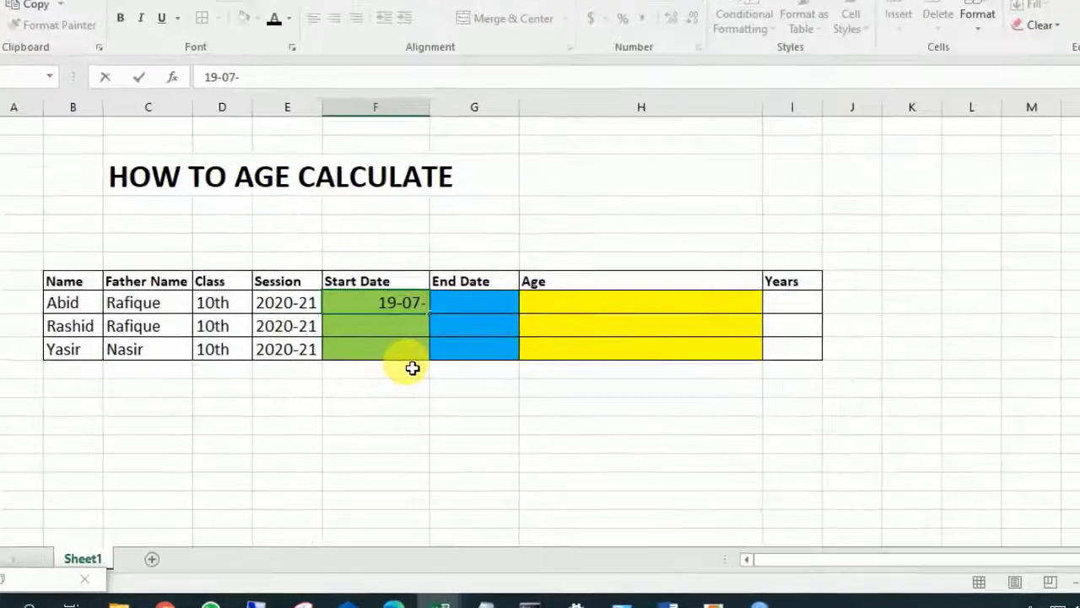
key(BackSpace)
key(BackSpace)
key(BackSpace)
key(BackSpace)
key(BackSpace)
Enter the first student's start date in cell F9 in month-day-year order.
text(07-)
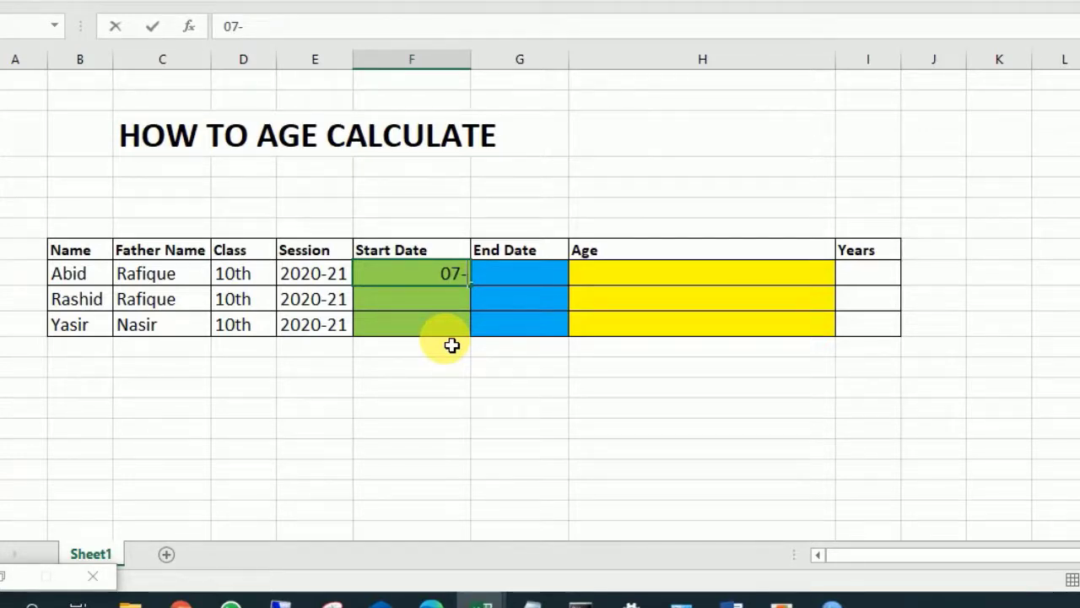
text(01-1987)
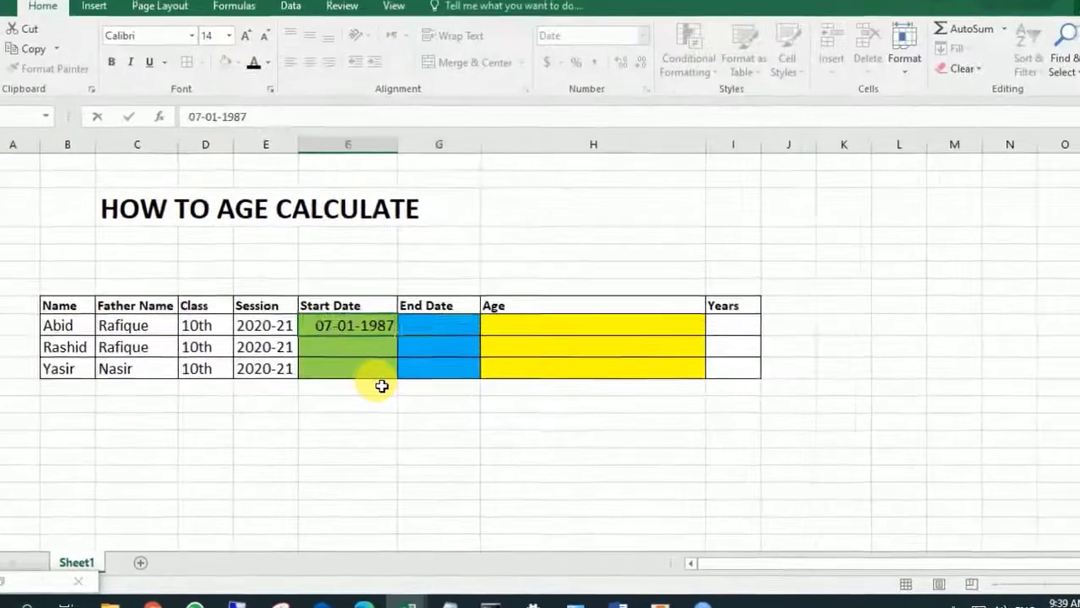
key(Tab)
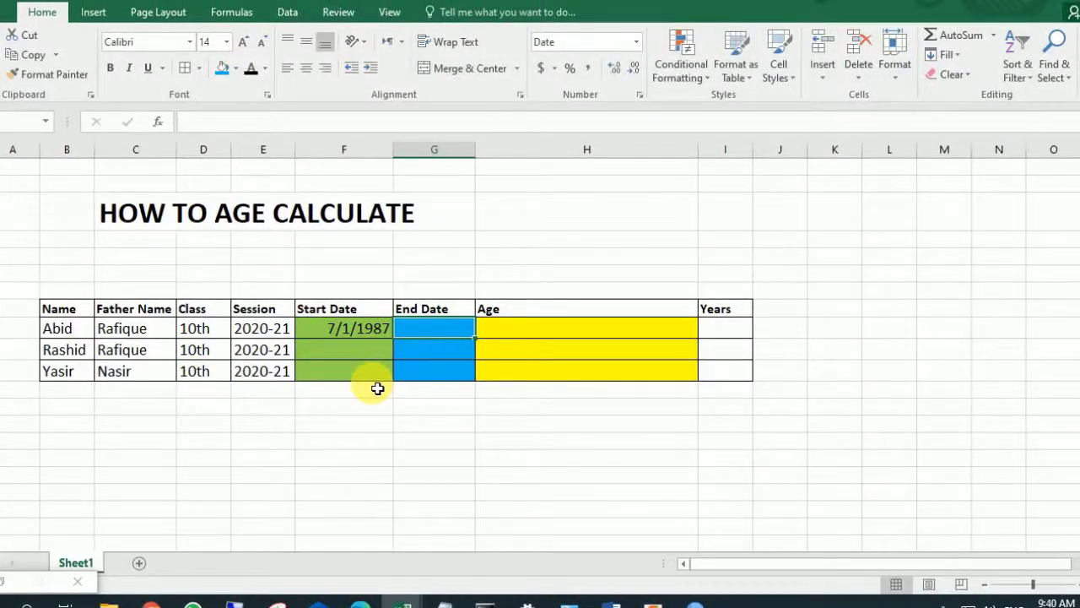
Enter 07-19-2021 as the first student's end date in cell G9.
text(07/1)
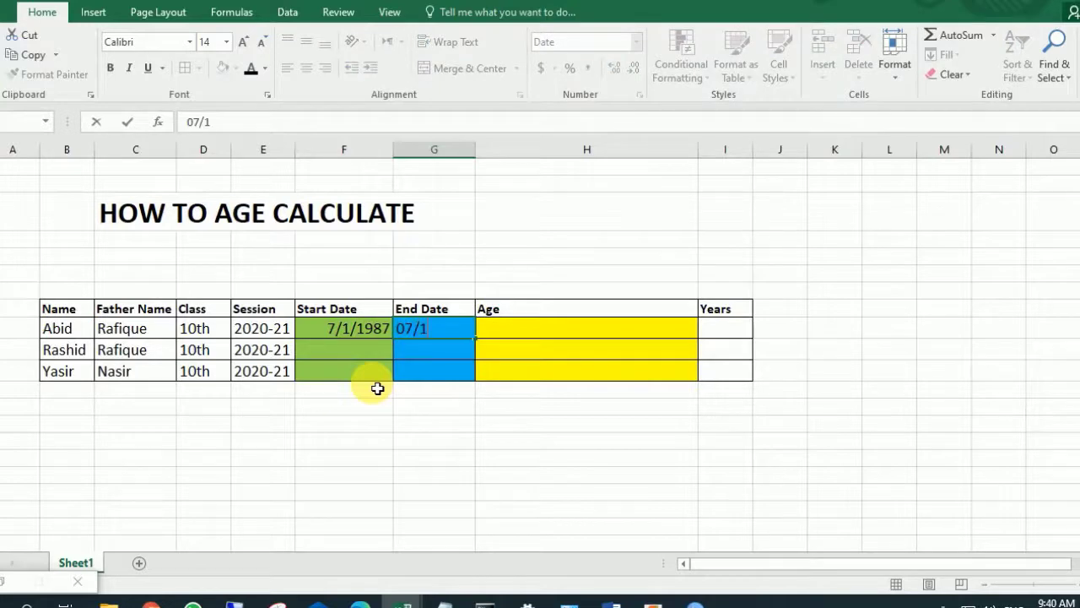
key(BackSpace)
key(BackSpace)
text(-19-2021)
key(Return)
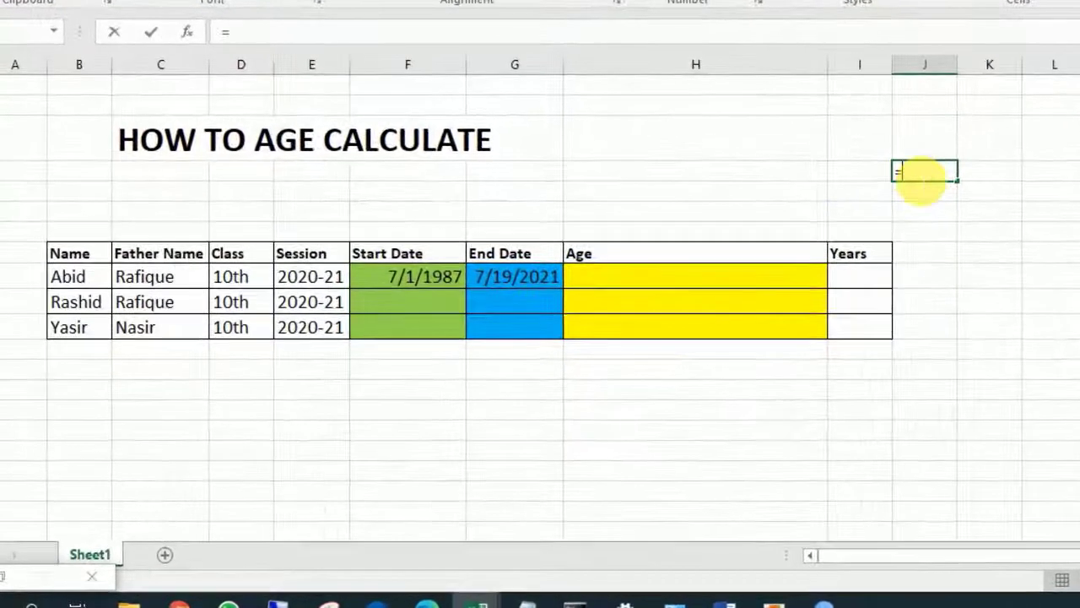
Calculate the completed years since the start date in cell J4 with =datedif(F9,Today(),"Y").
text(=datedif()
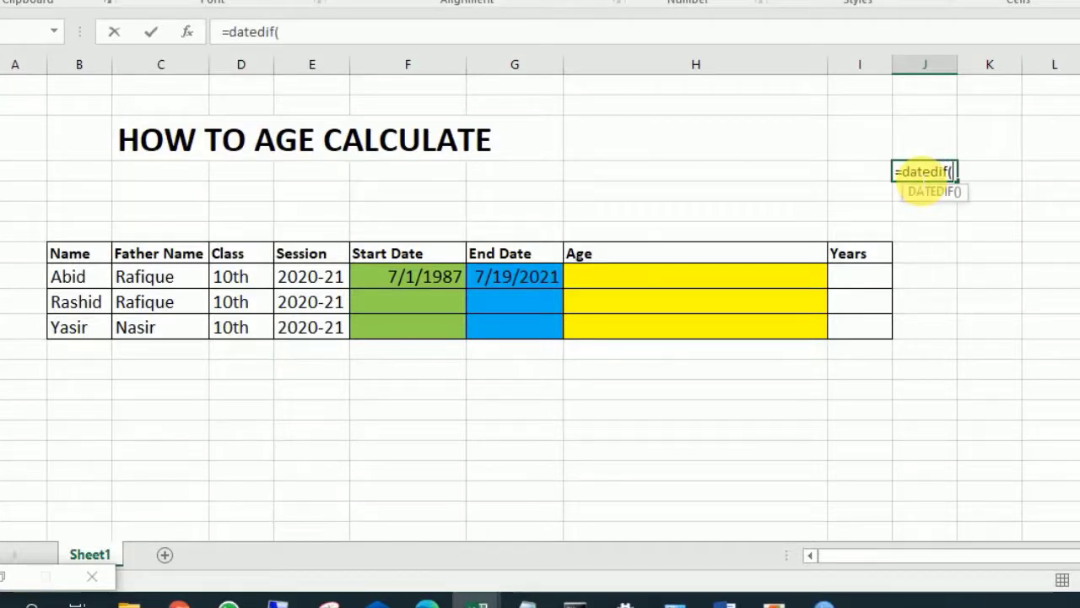
click(425, 283)
text(,)
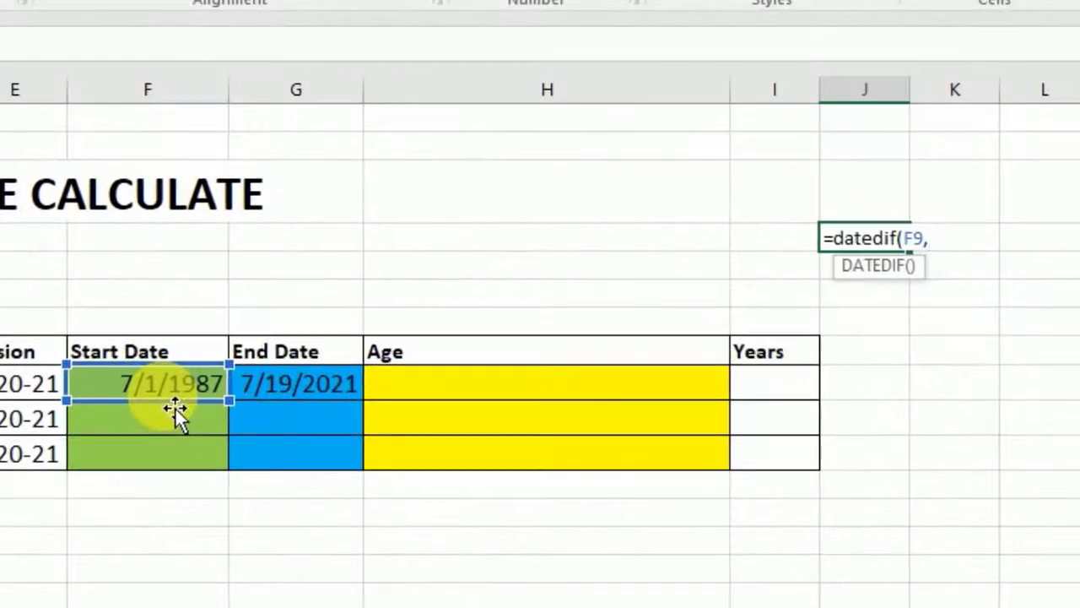
text(Today)
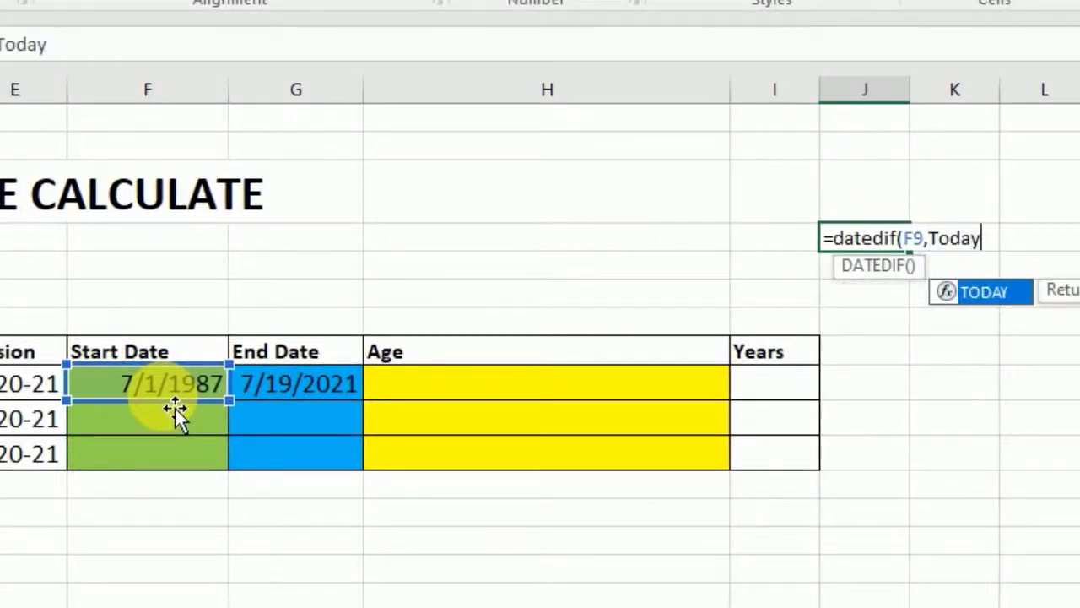
text((),")
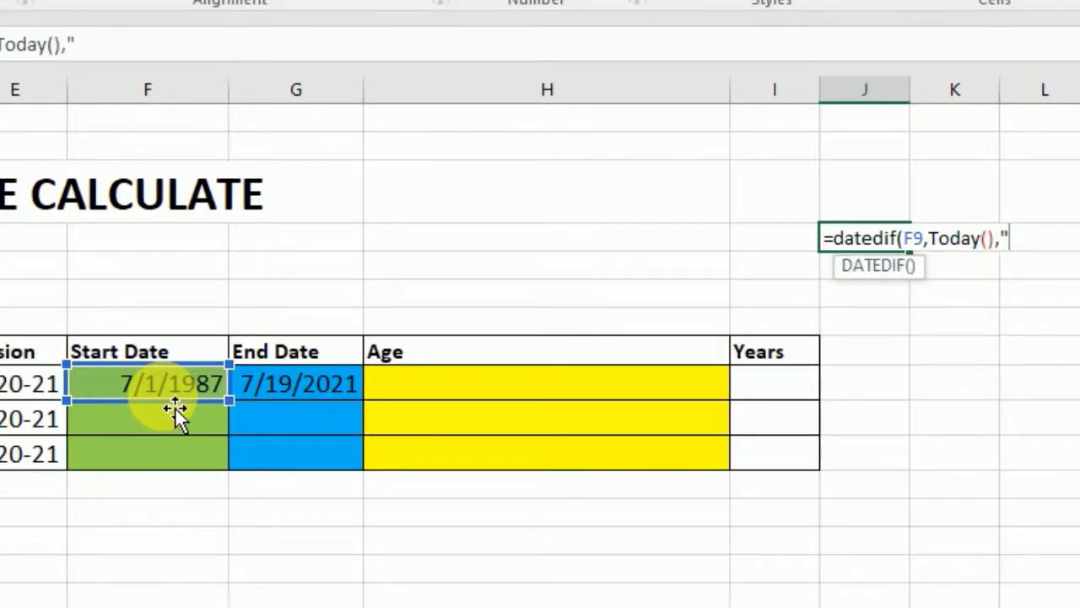
text(Y"))
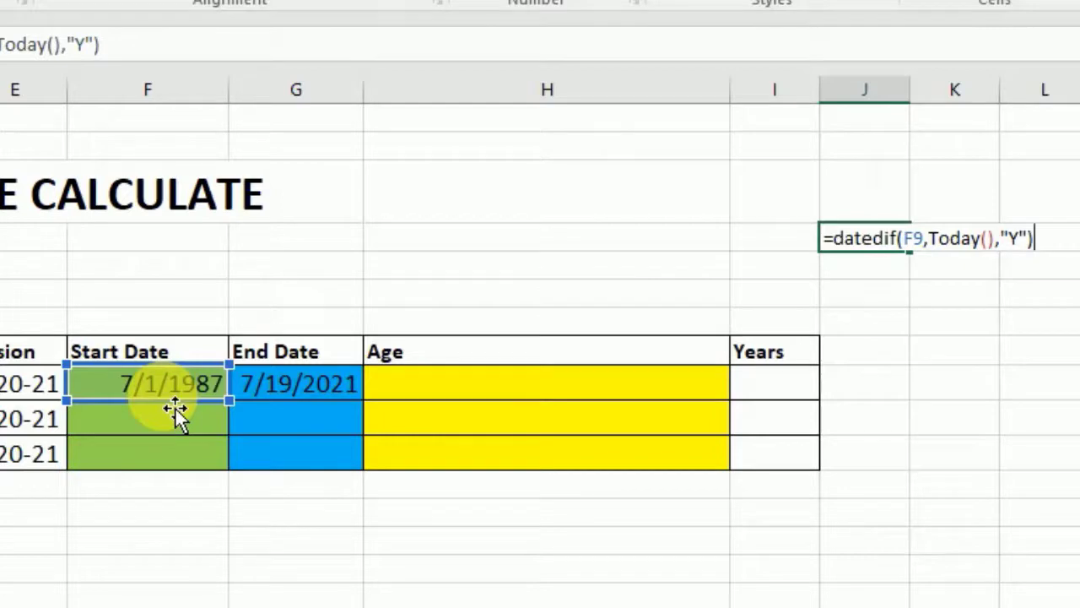
key(Return)
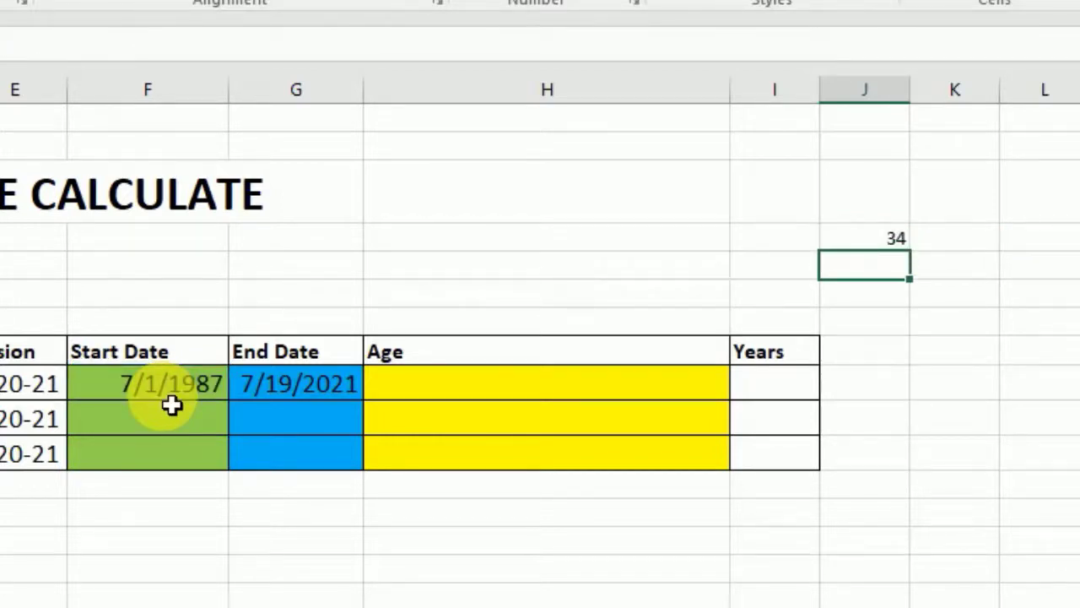
Calculate the remaining months between the start and end dates in cell J5 with =datedif(F9,G9,"YM").
text(=datedif)
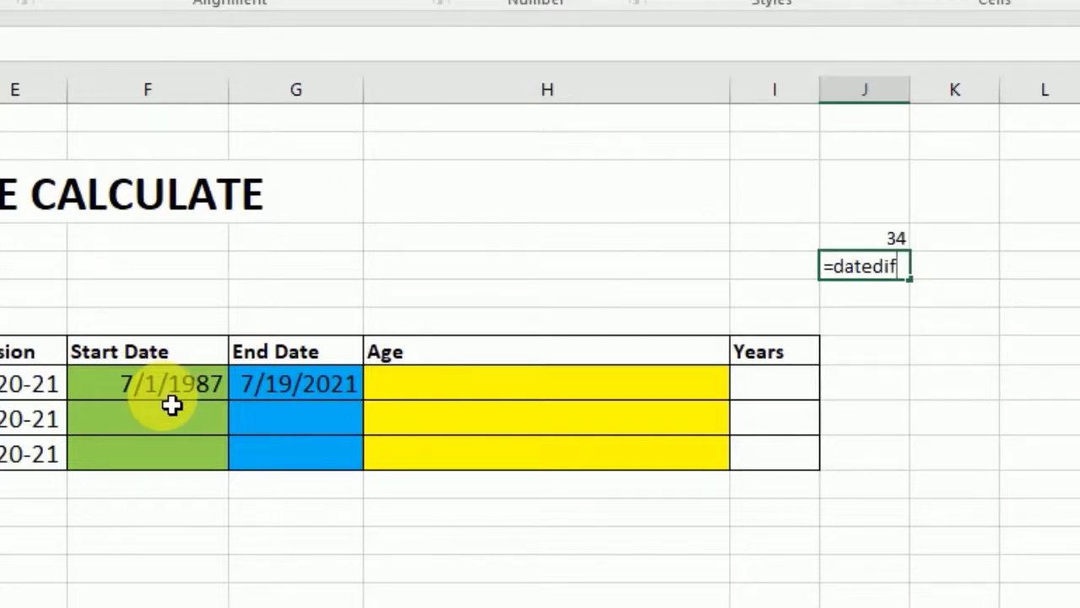
text(()
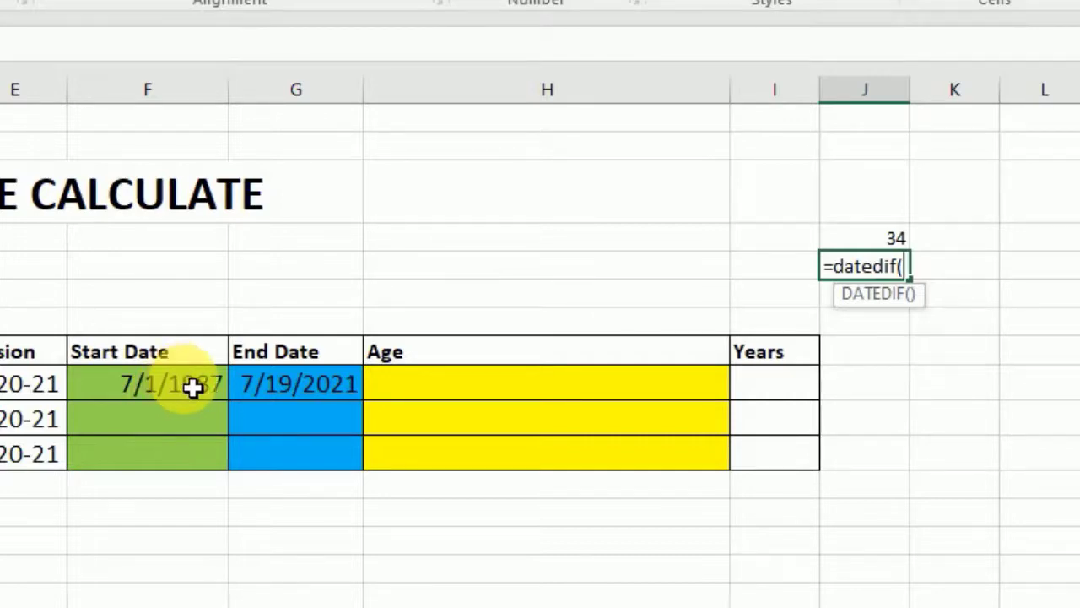
click(193, 387)
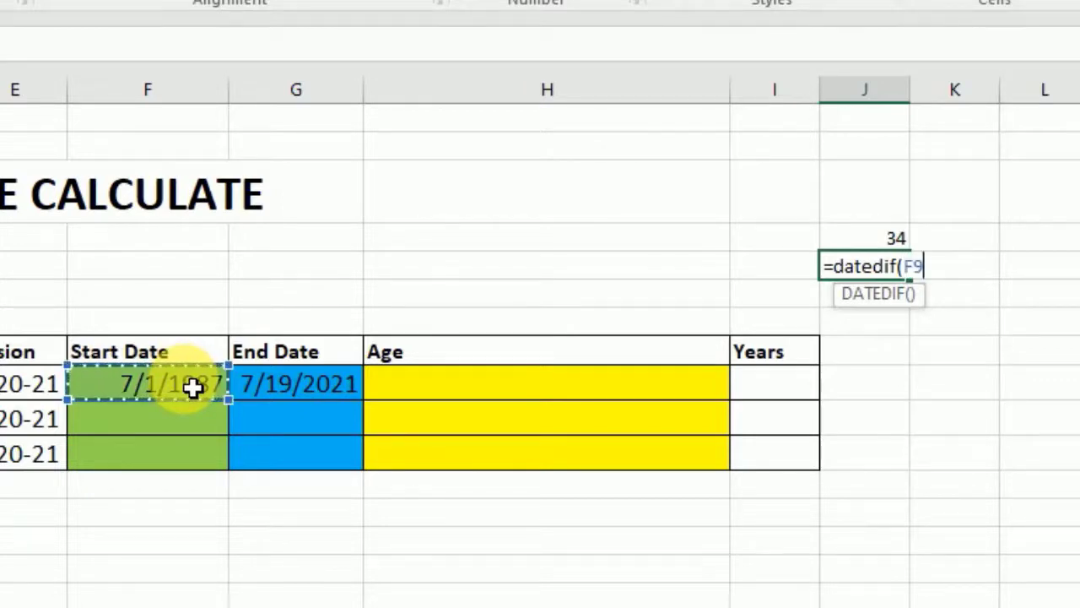
text(,)
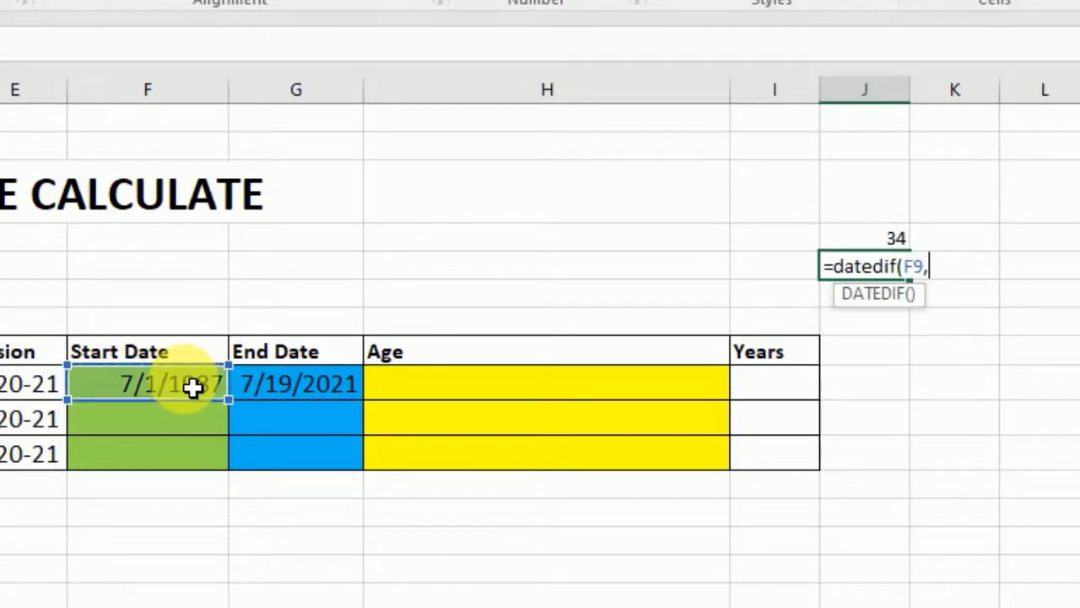
click(350, 389)
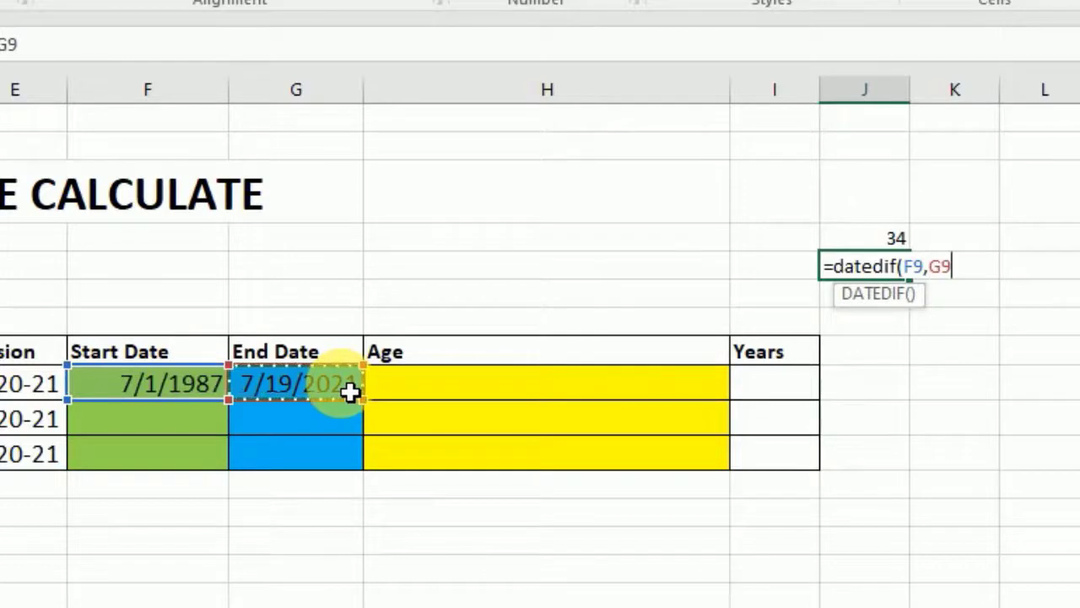
text(,)
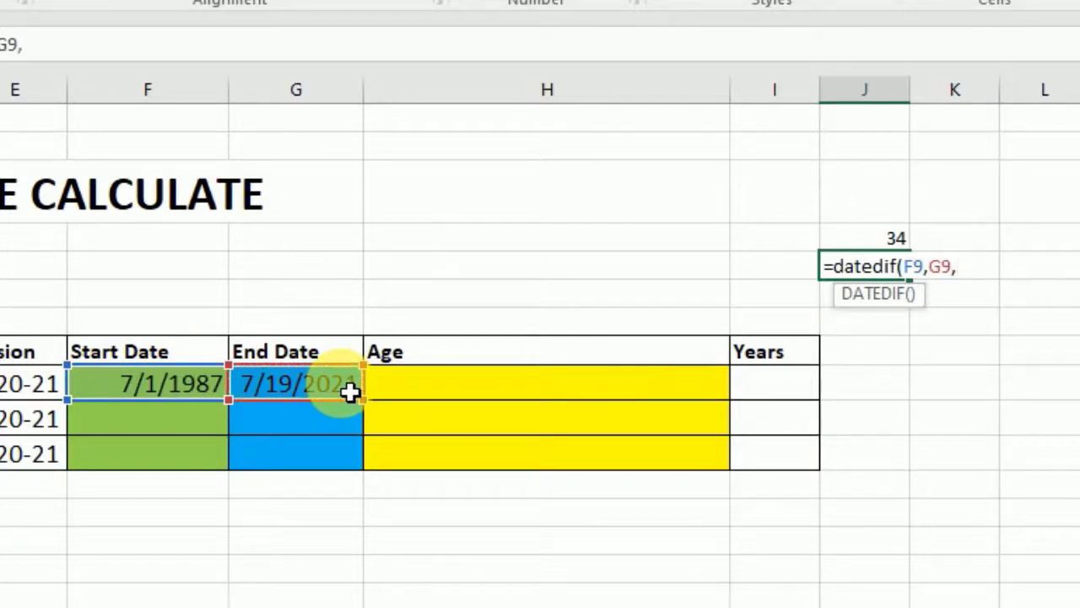
text("YM"))
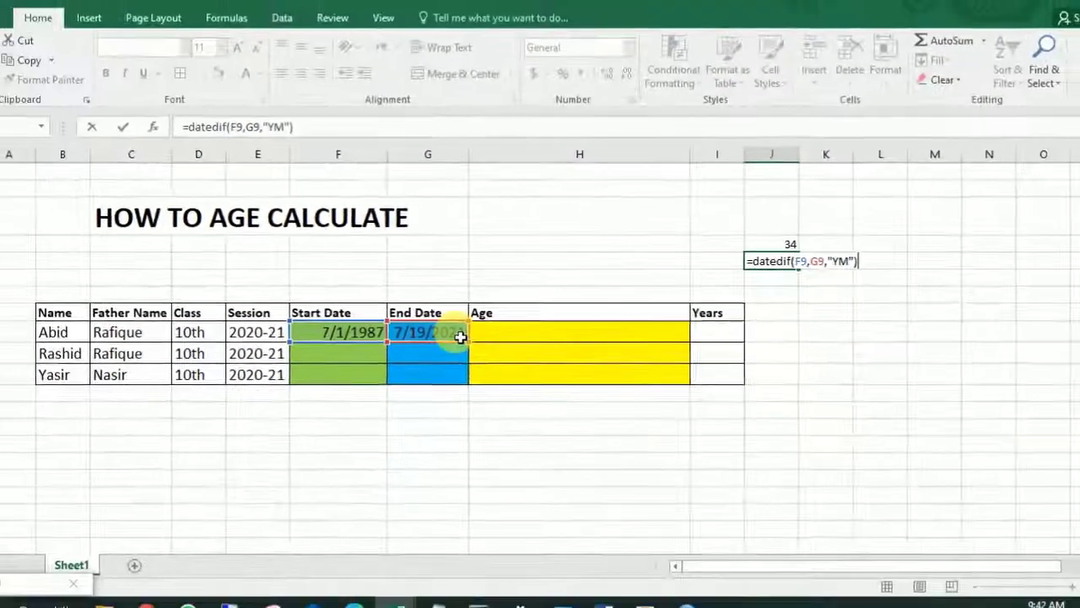
key(Return)
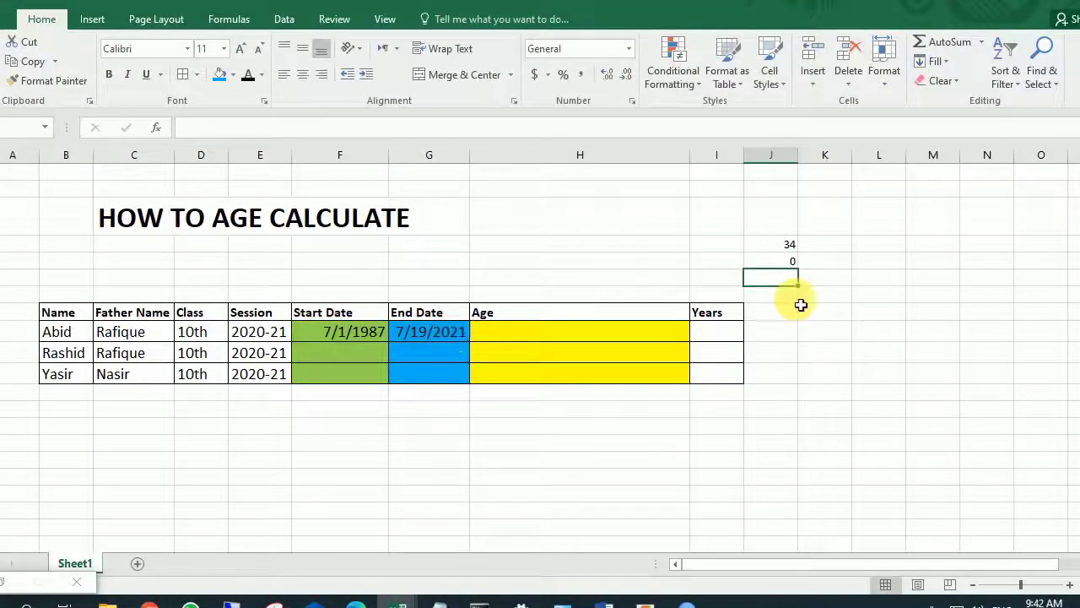
Calculate the remaining days between the first student's start and end dates in cell J6 with =datedif(F9,G9,"MD").
text(=date)
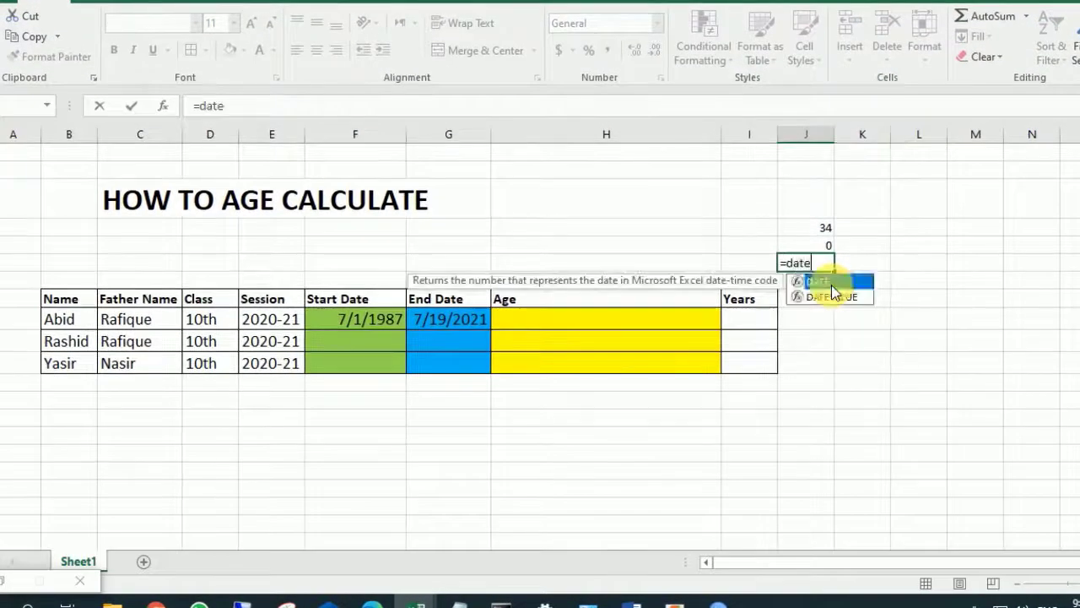
text(dif()
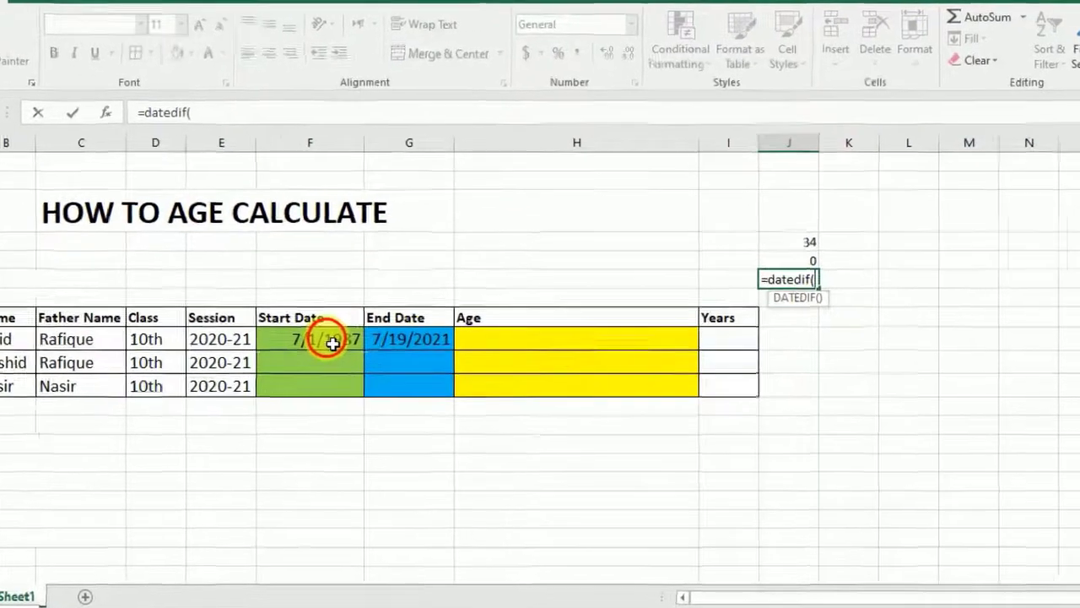
click(377, 323)
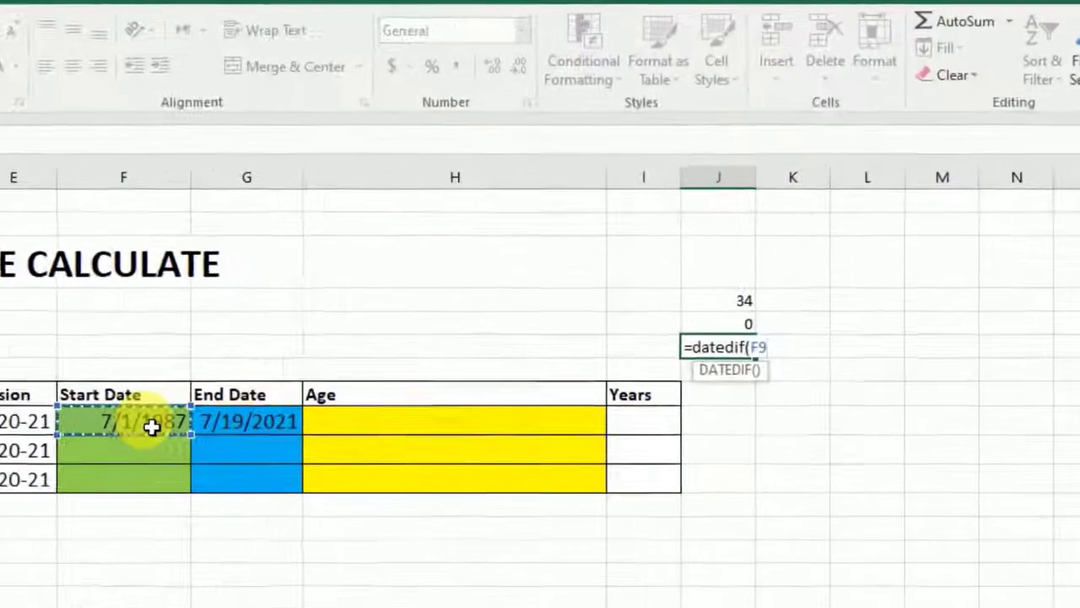
text(,)
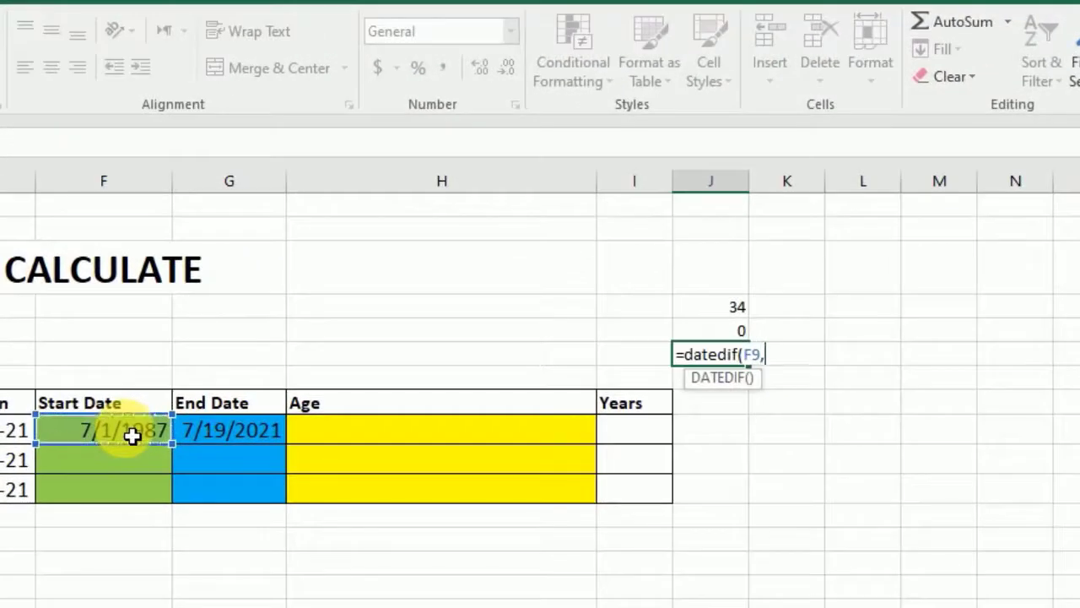
click(240, 440)
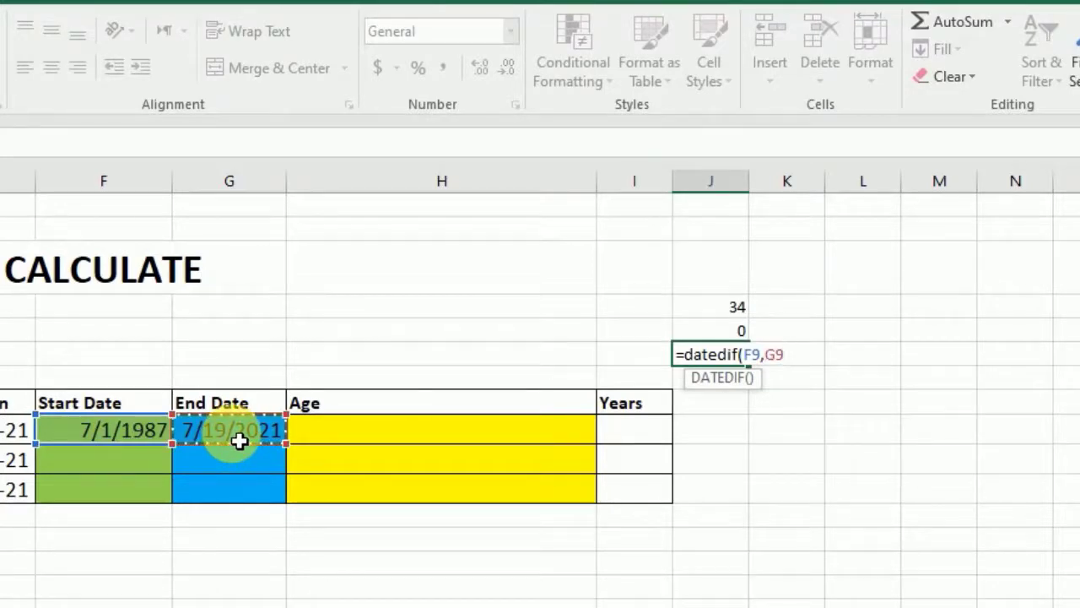
text(,)
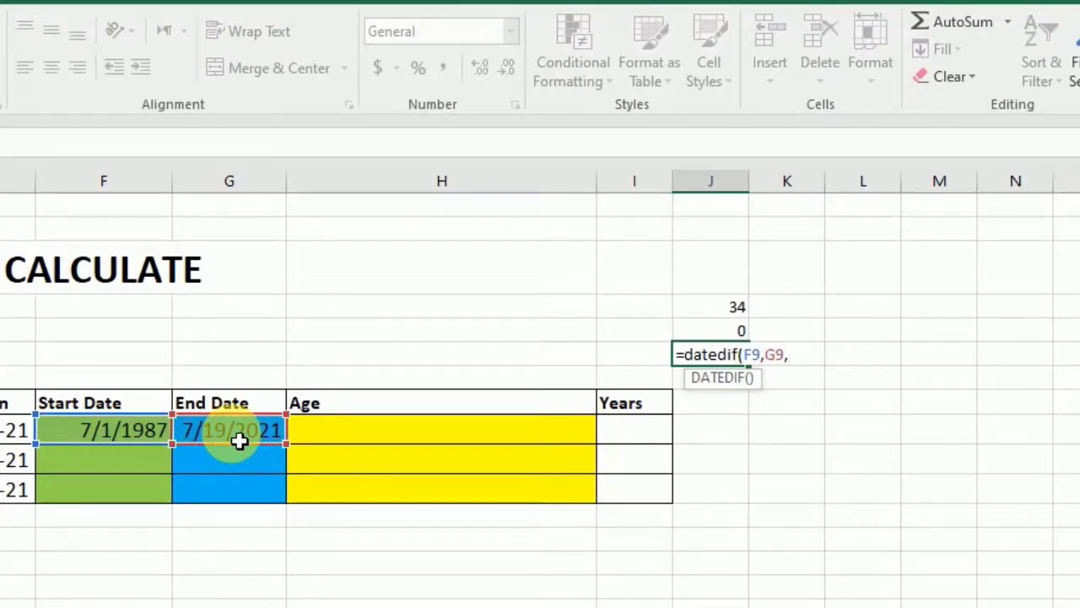
text("MD")
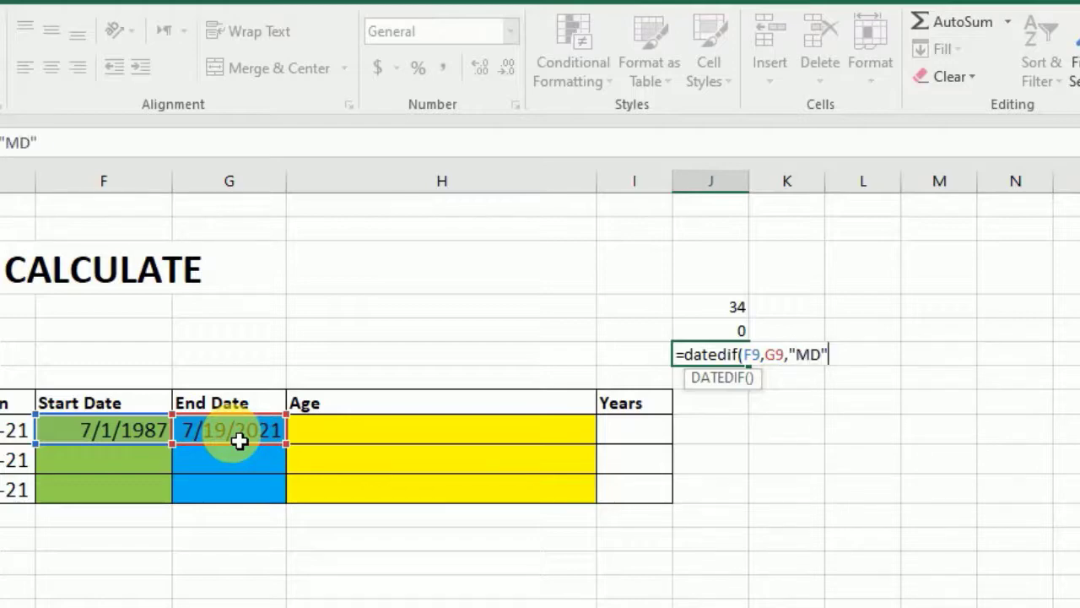
text())
key(Return)
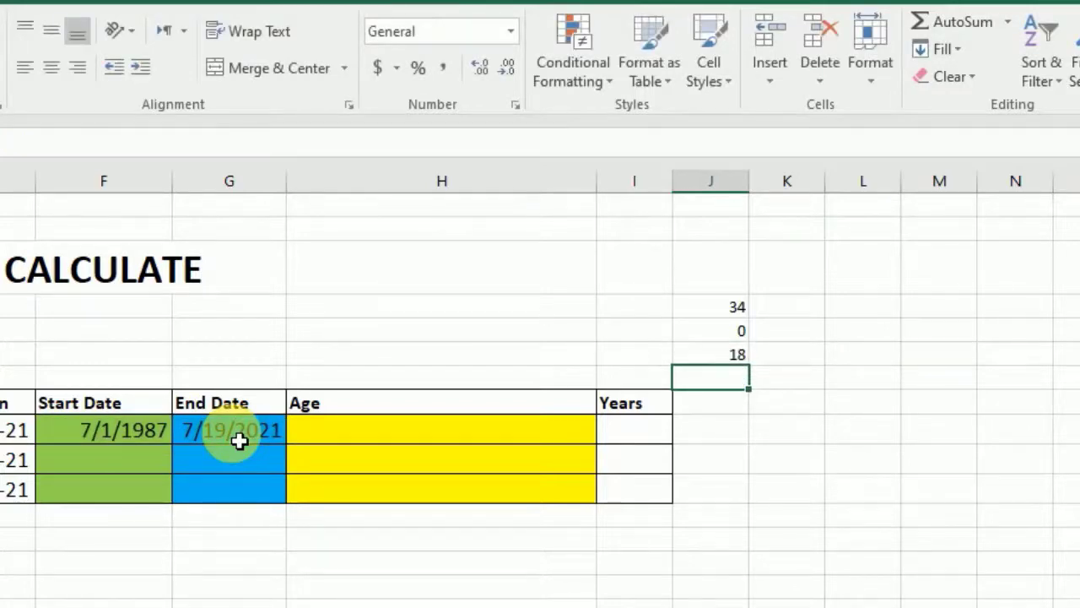
click(731, 328)
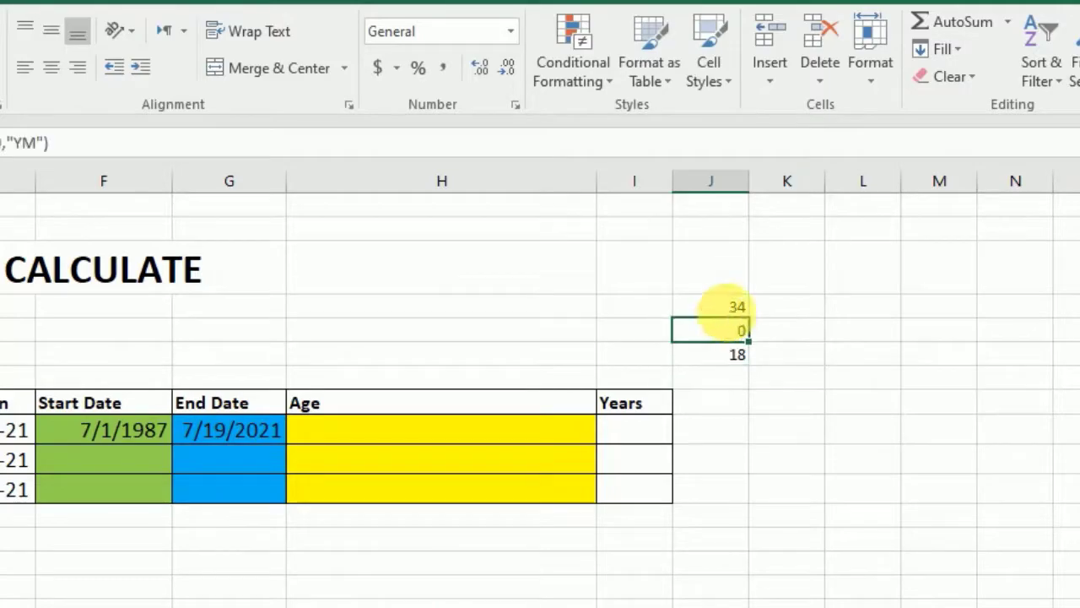
click(728, 309)
click(726, 351)
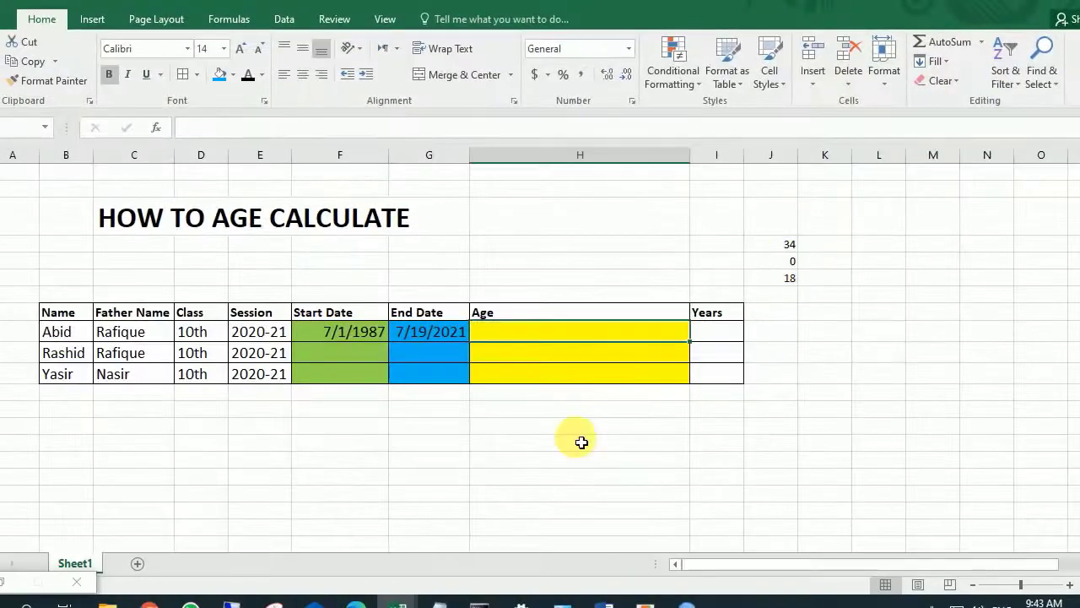
Begin the first student's age formula in cell H9 with the years part, =J4&" Years,".
text(=)
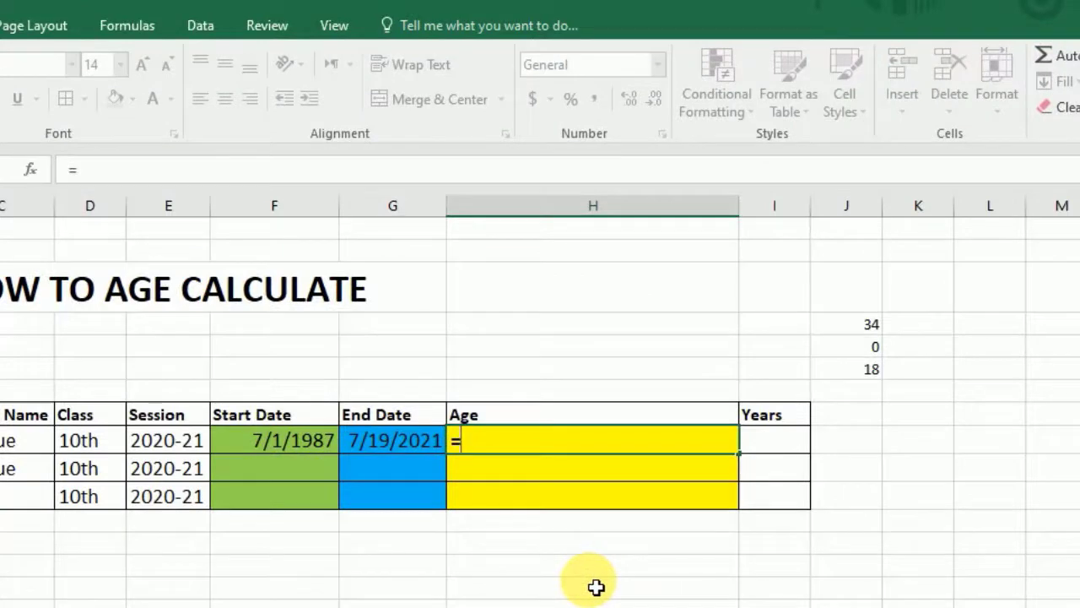
click(876, 326)
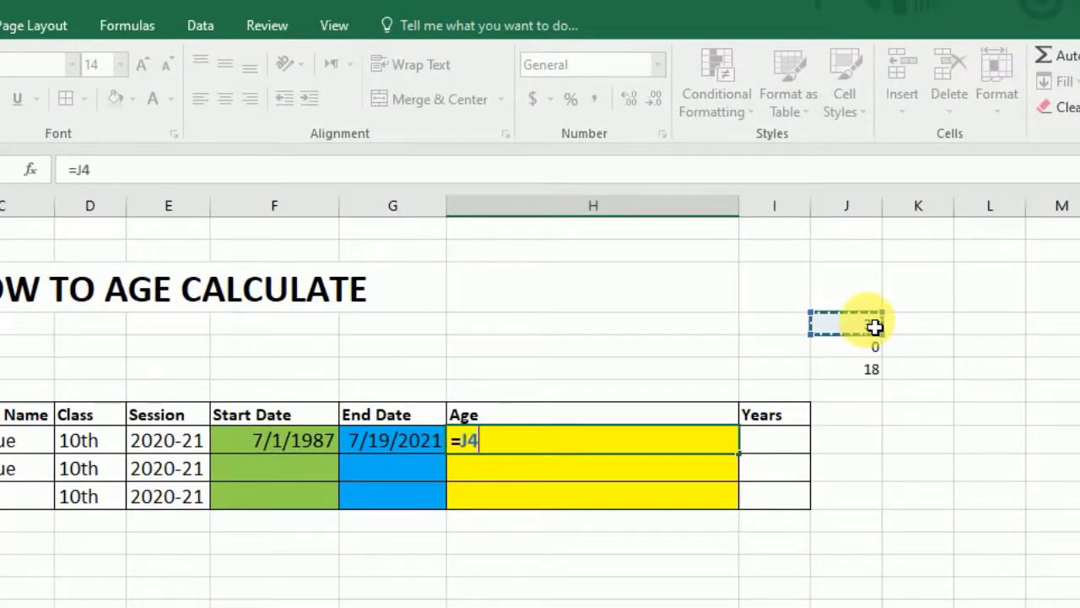
text(&)
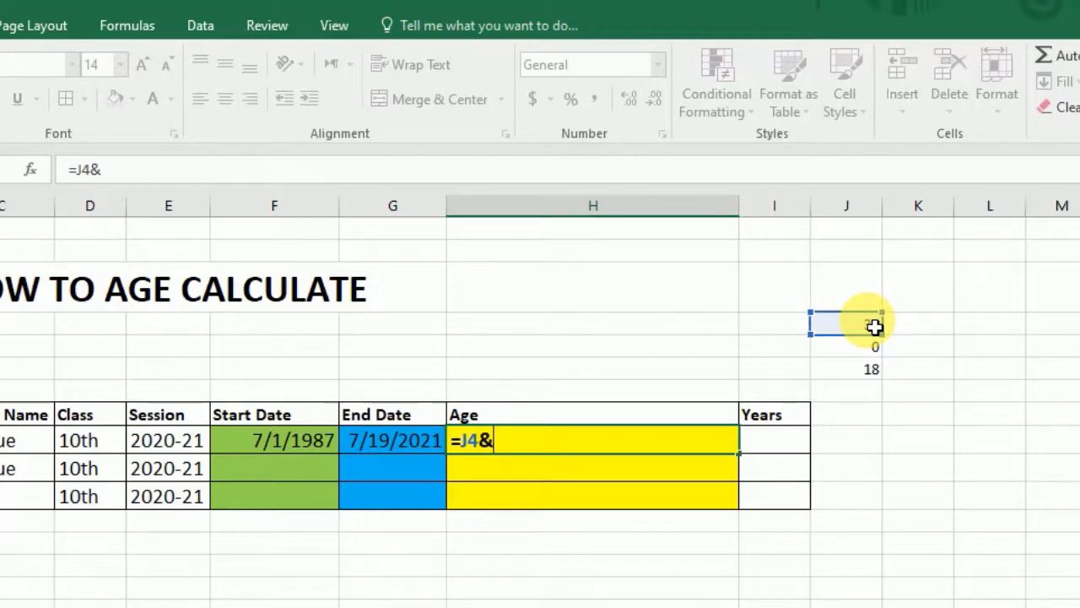
text(")
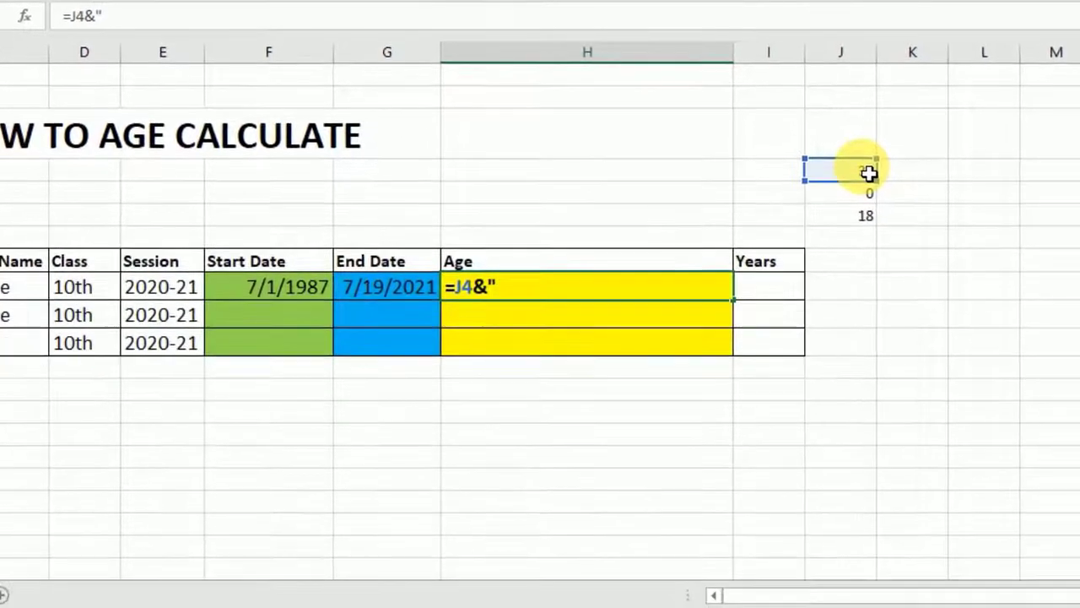
text( Years)
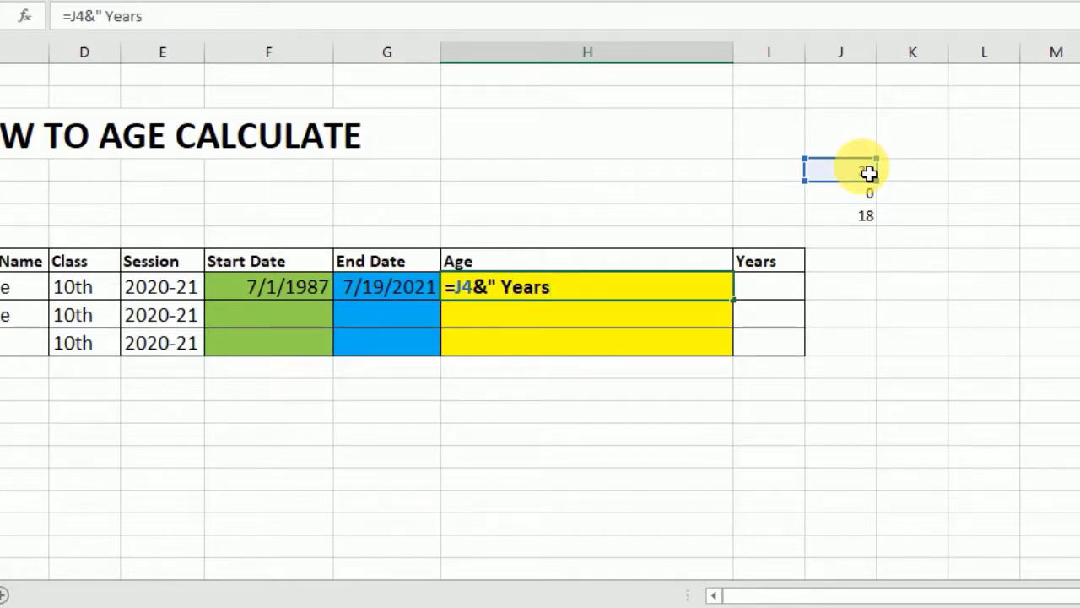
text(,")
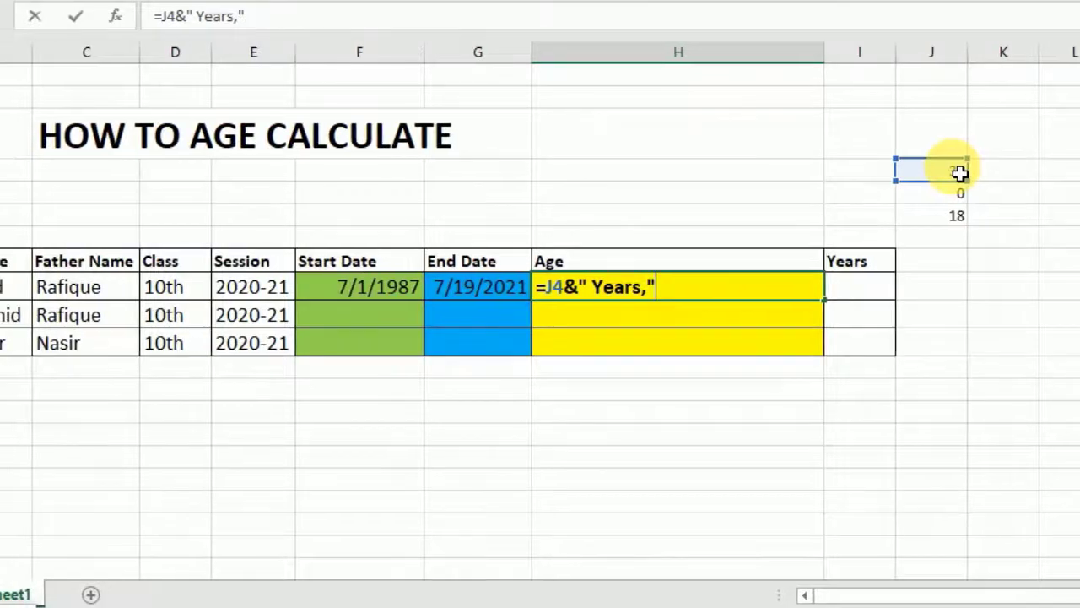
Append the months part to the age formula in H9 as &J5&" Months," followed by another & operator.
text( &)
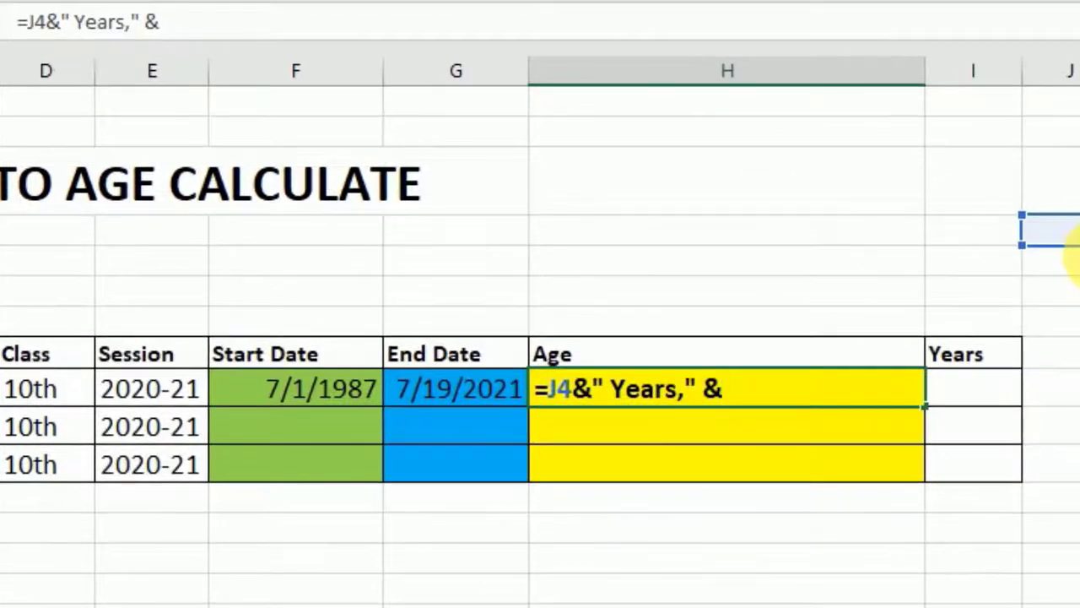
click(1065, 260)
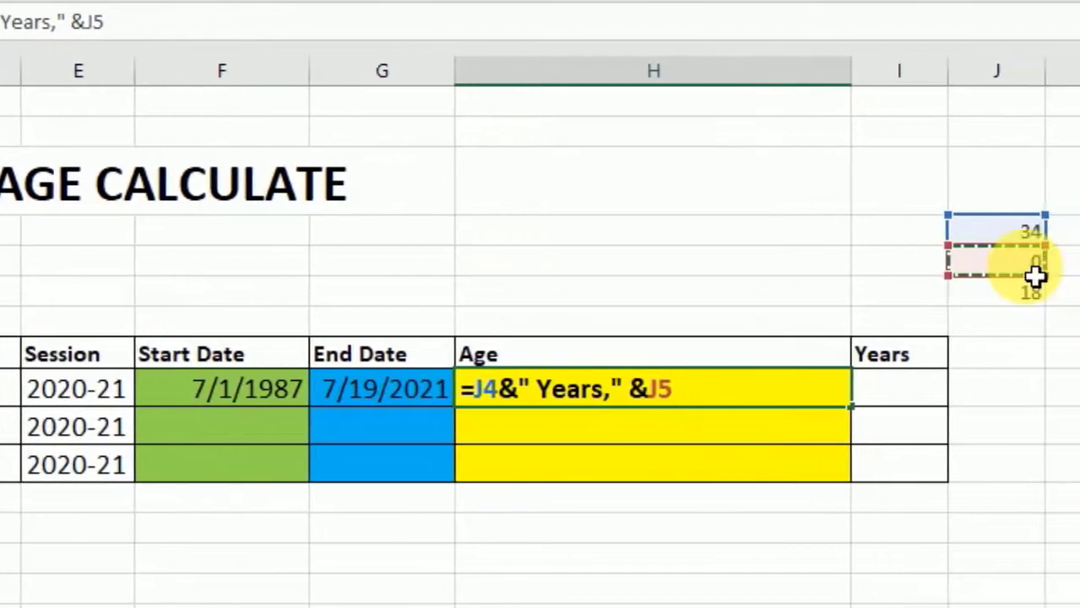
text(&)
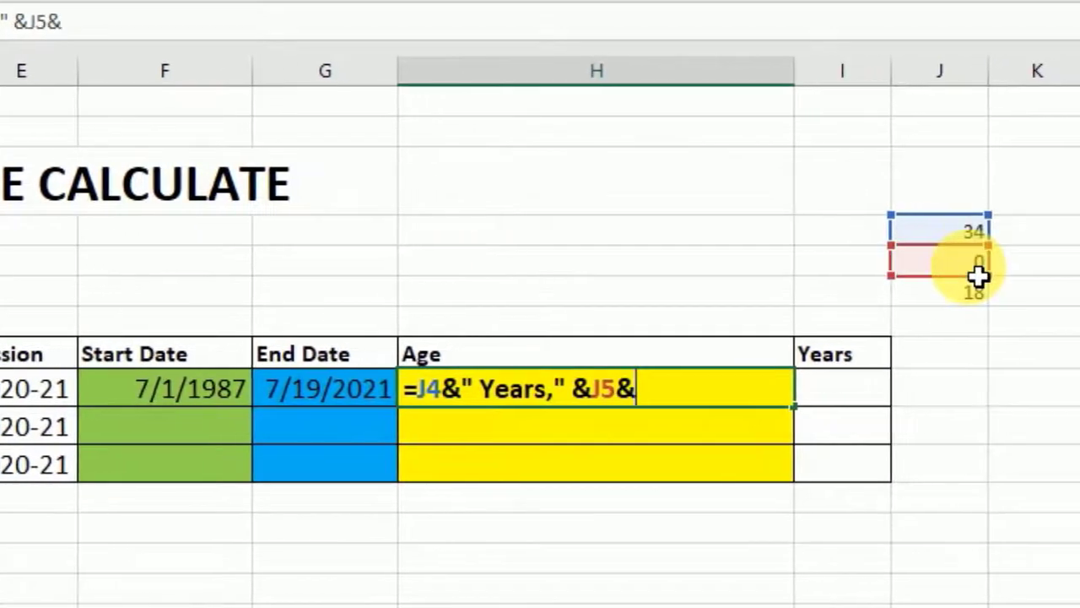
text(" Months)
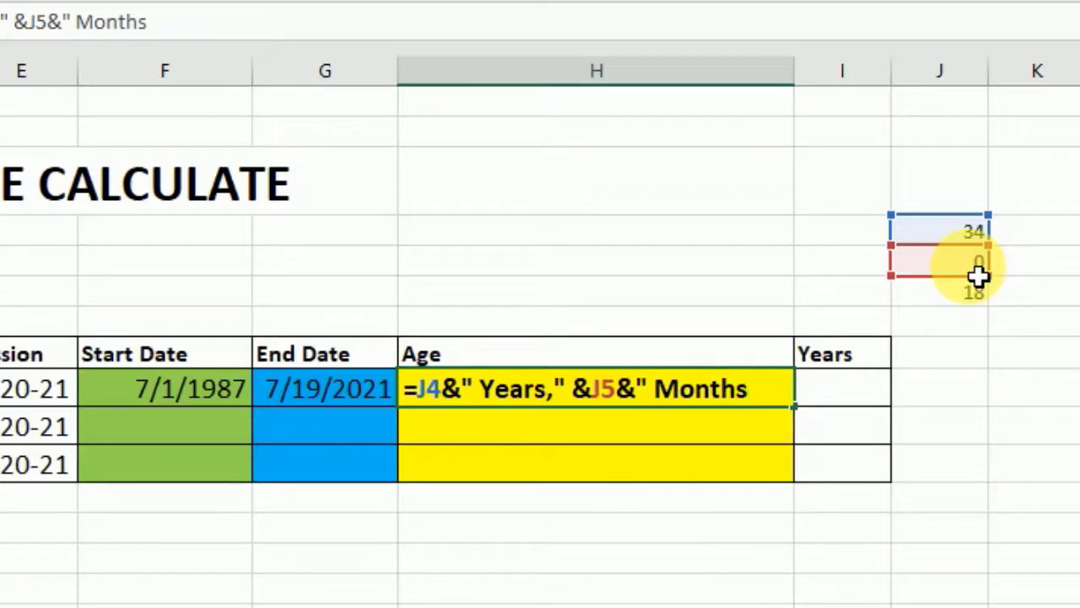
text(," &)
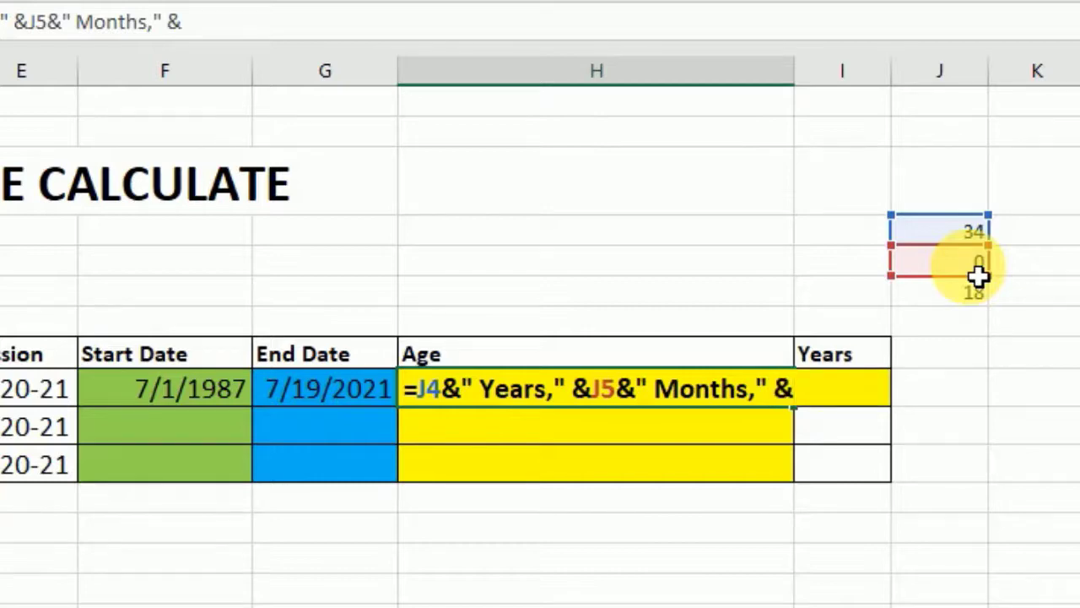
Complete the age formula in H9 with the days part, J6&" Days,", and commit it.
click(982, 295)
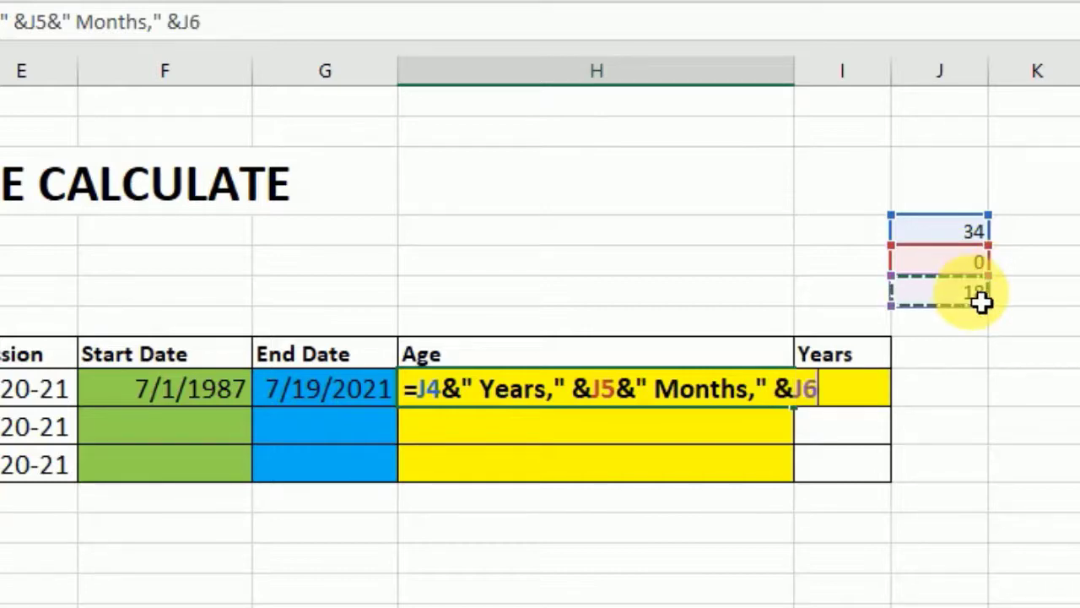
text(&)
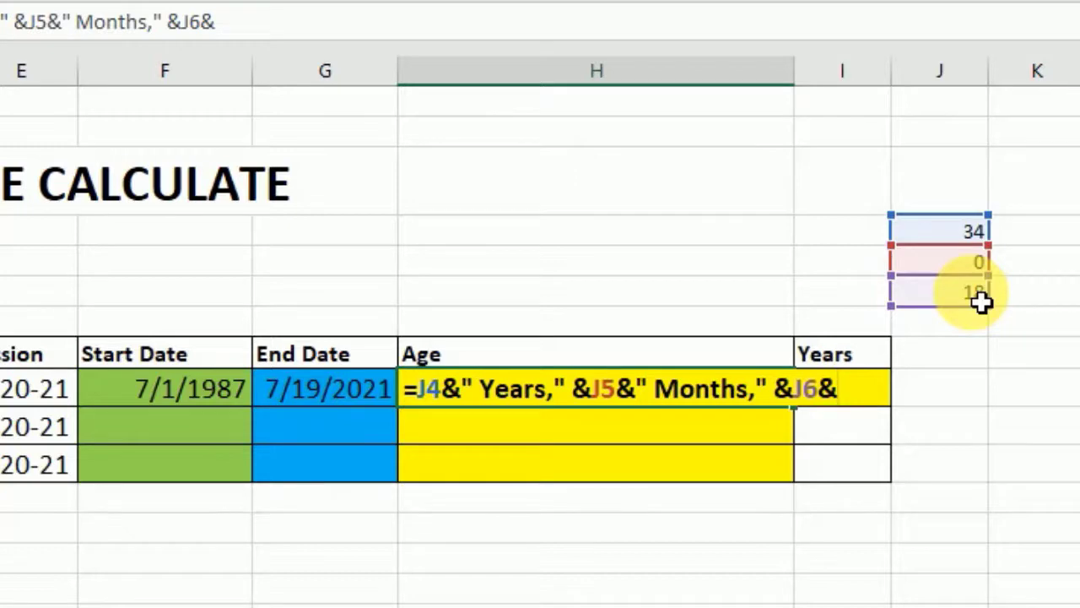
text(" Daya)
key(BackSpace)
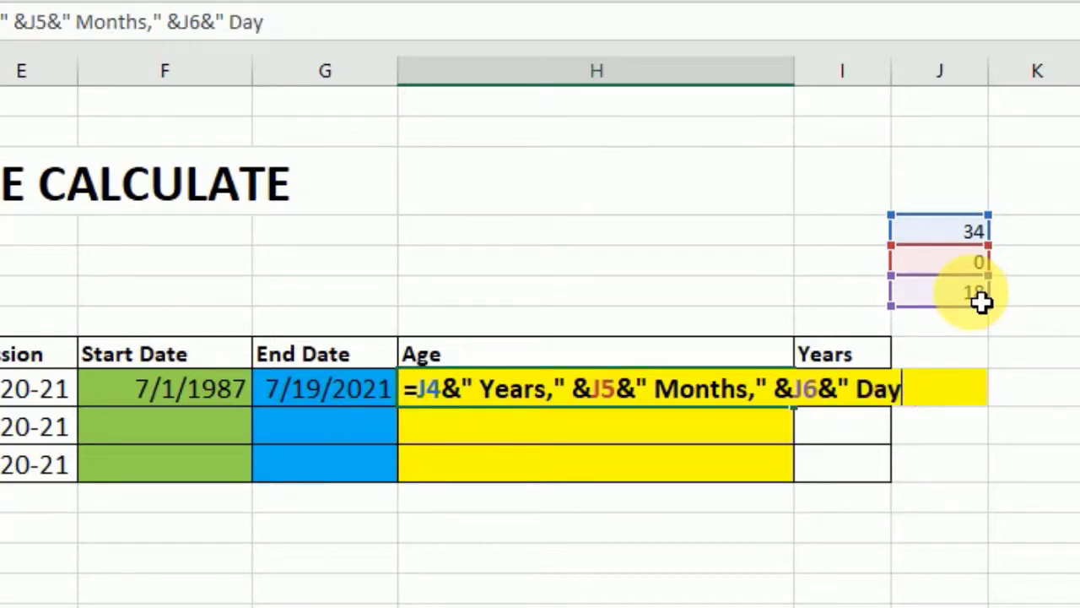
text(s)
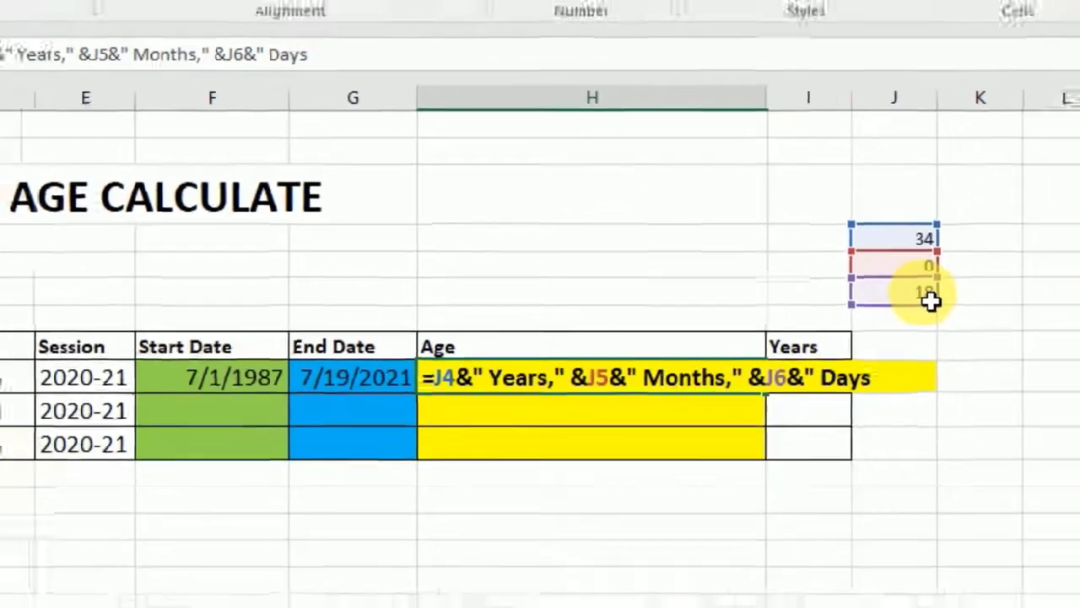
text(,")
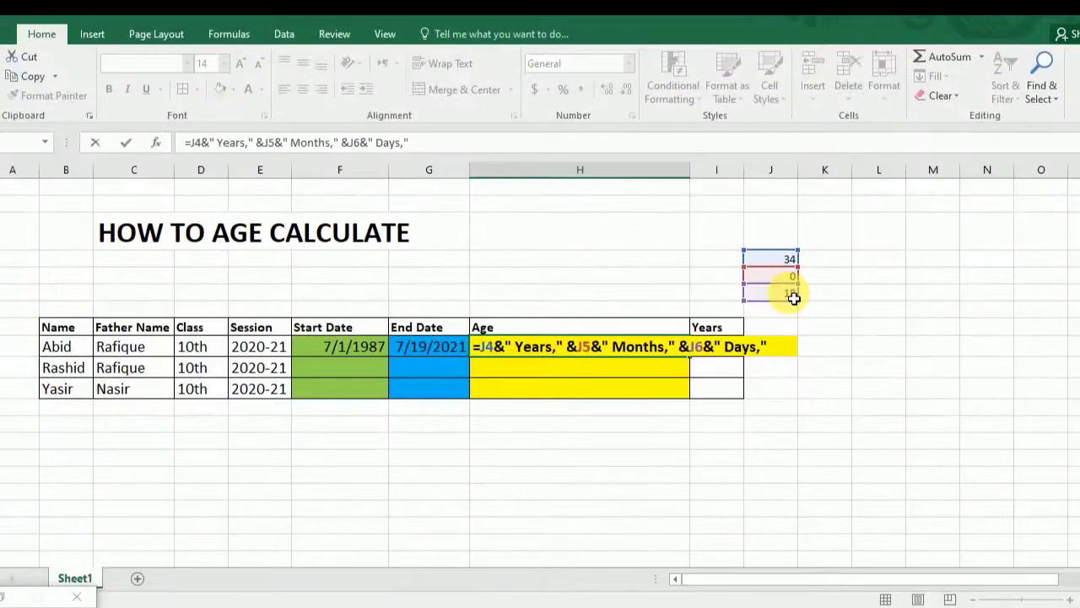
key(Tab)
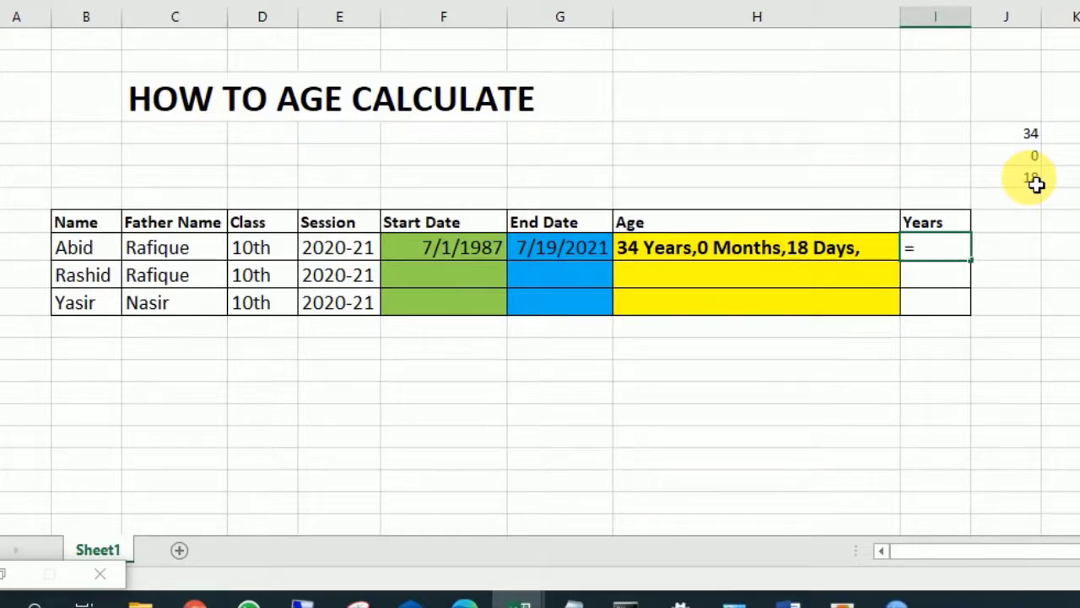
Calculate the first student's age in full years up to the current date in cell I9 with =datedif(F9,Today(),"Y").
text(=datedif)
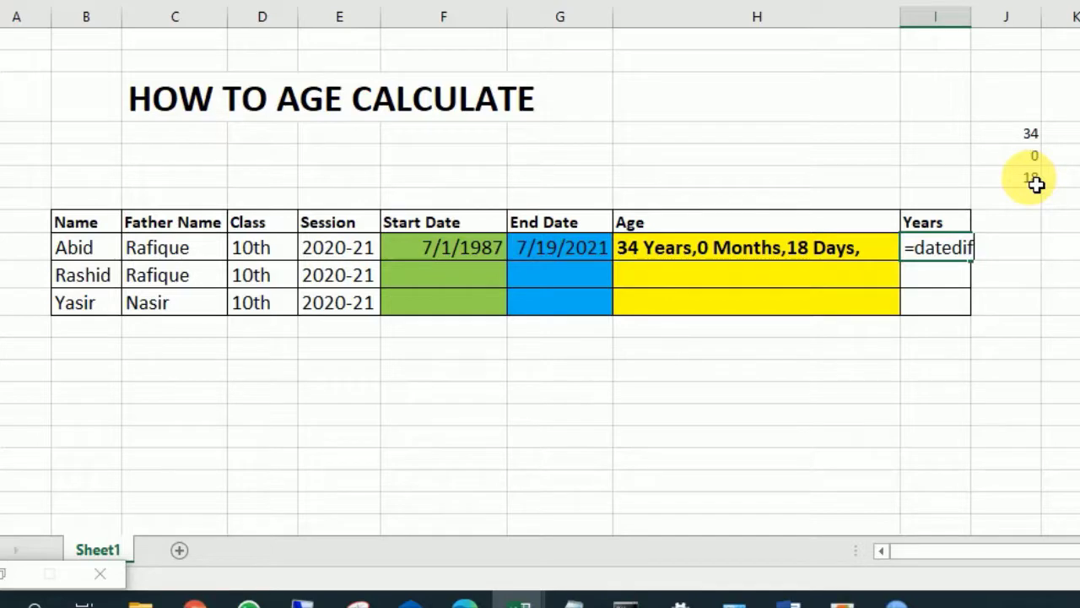
text(()
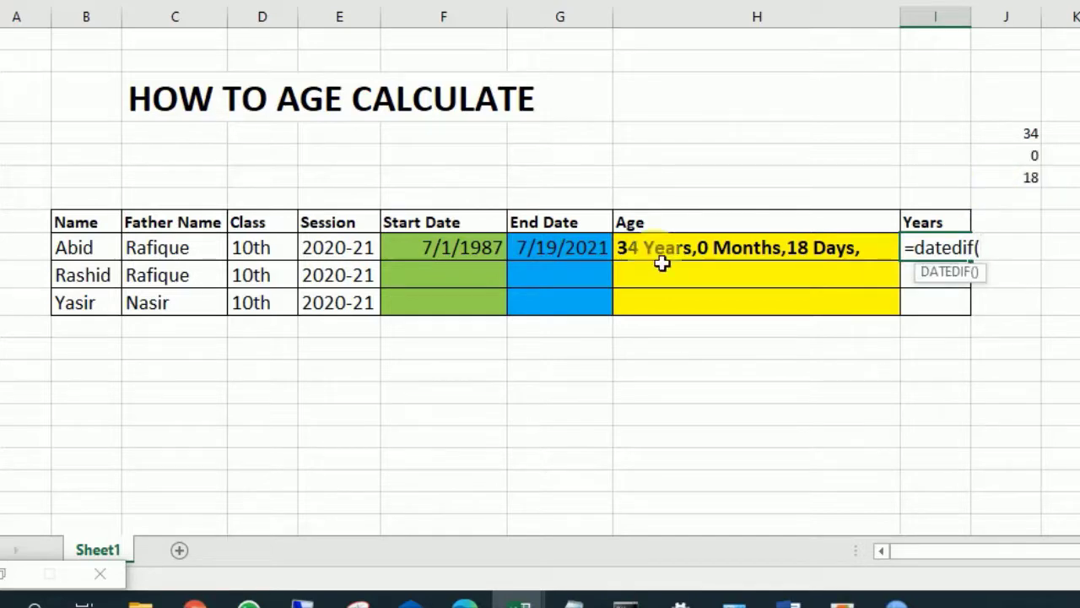
click(498, 250)
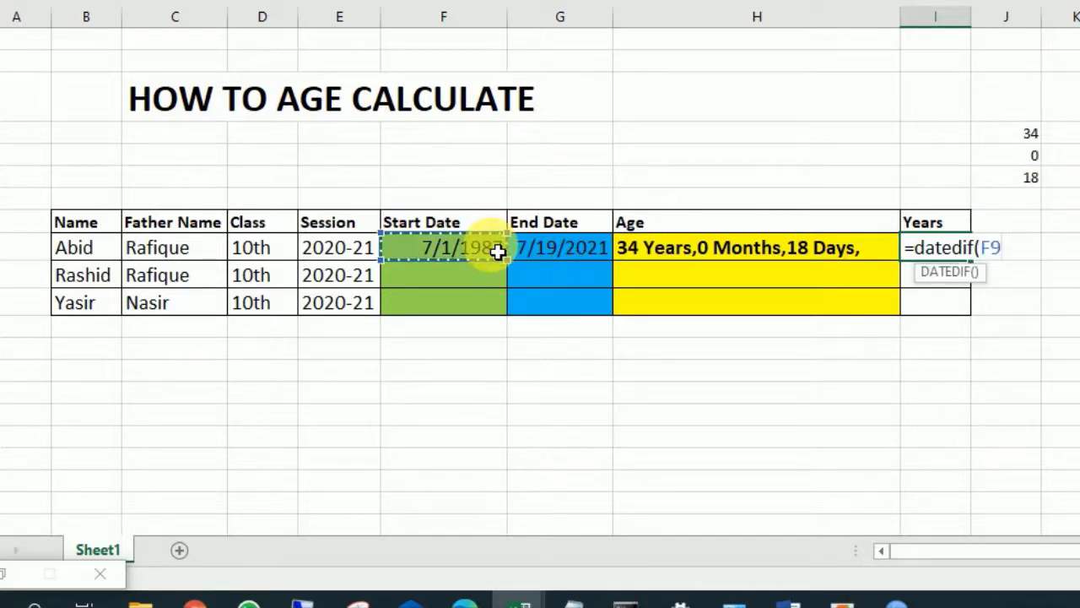
text(,TO)
key(BackSpace)
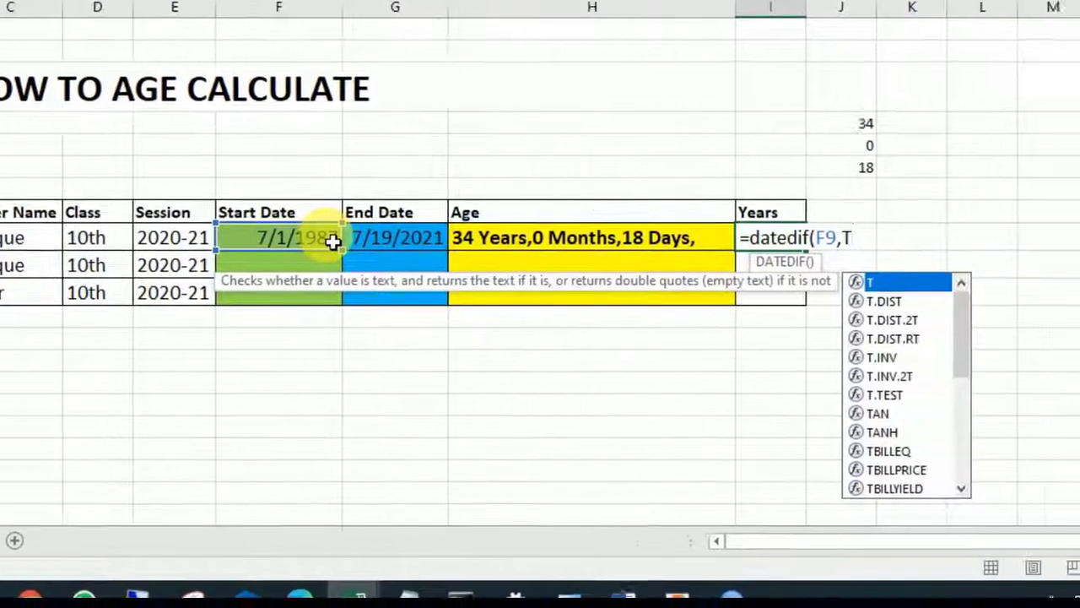
text(oday)
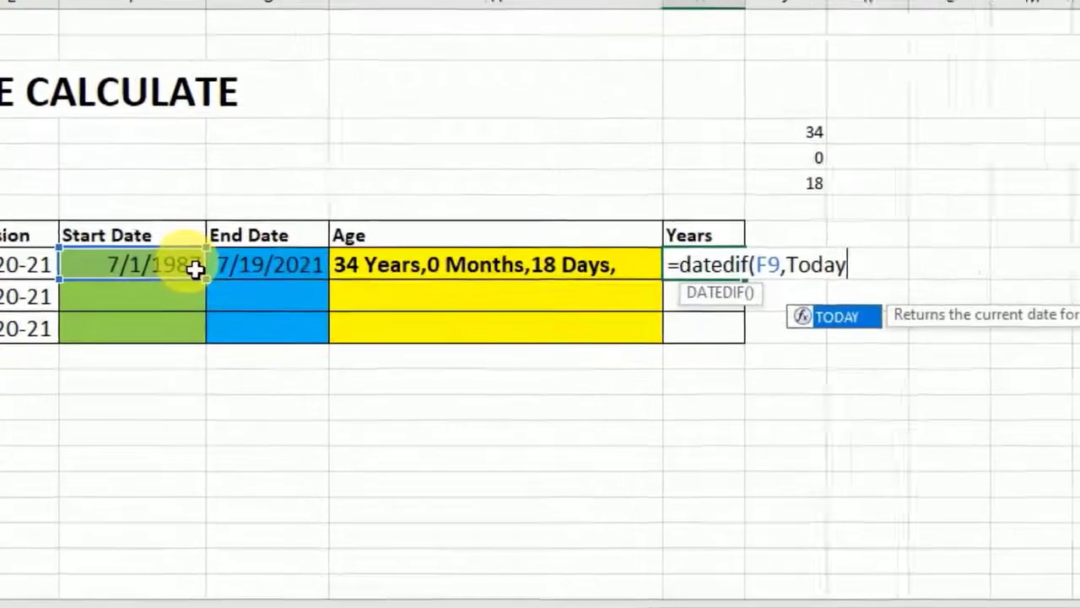
text((),)
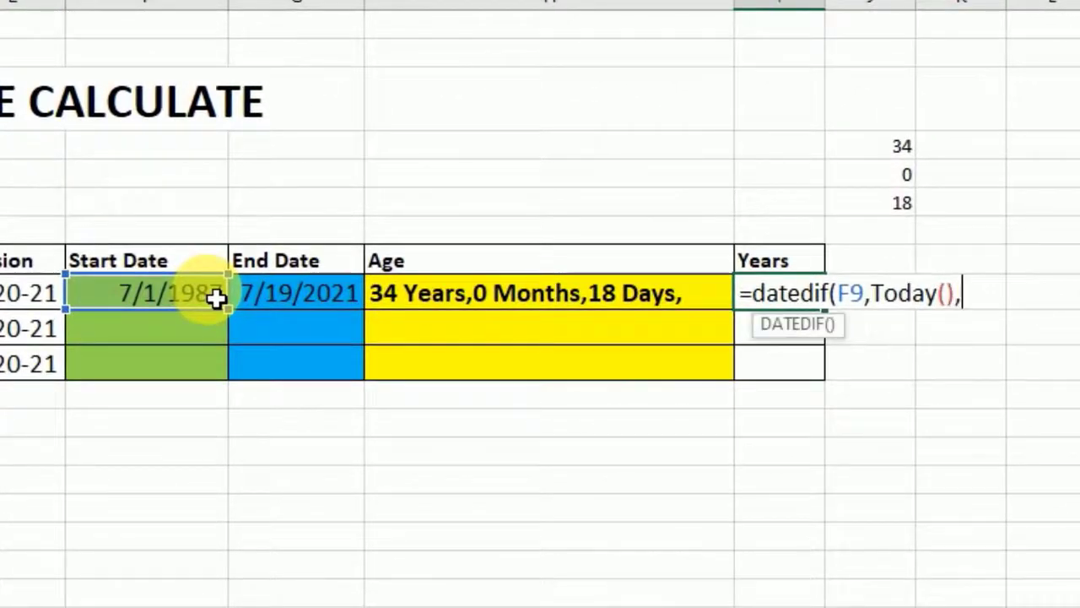
text("Y")
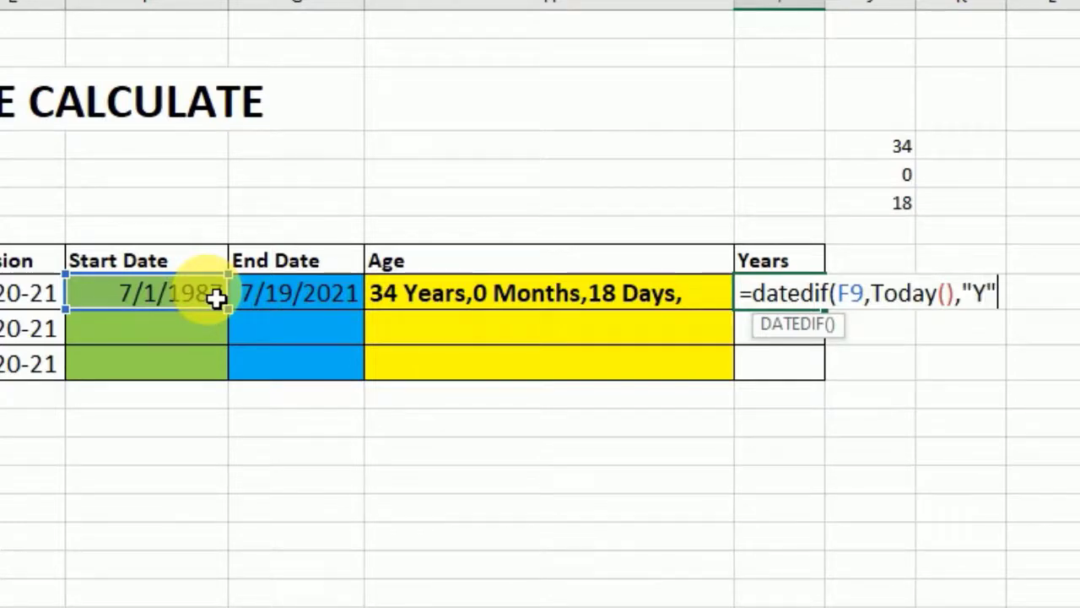
text())
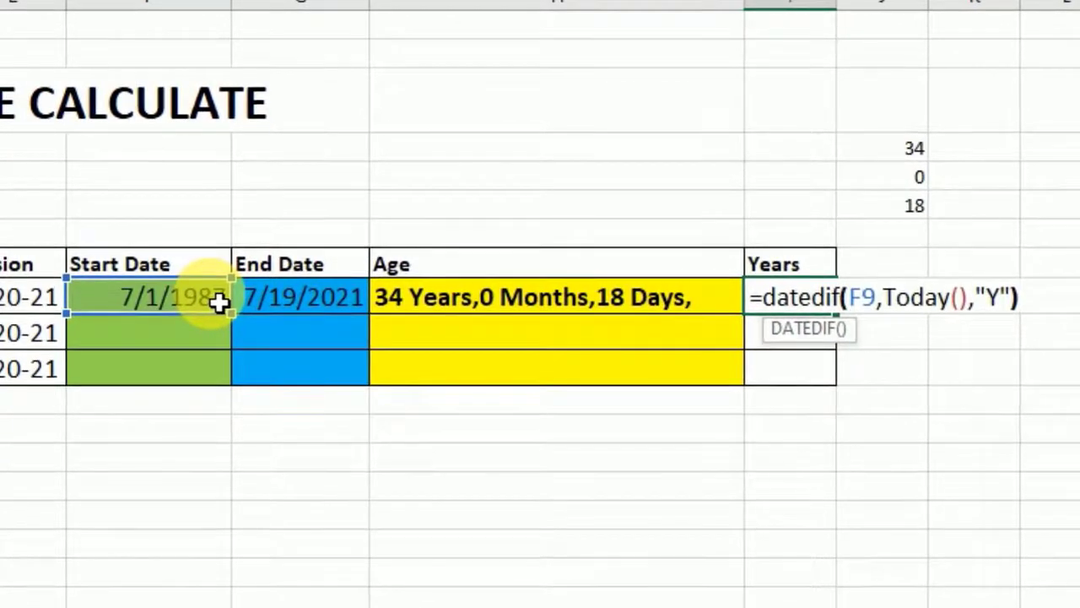
key(Return)
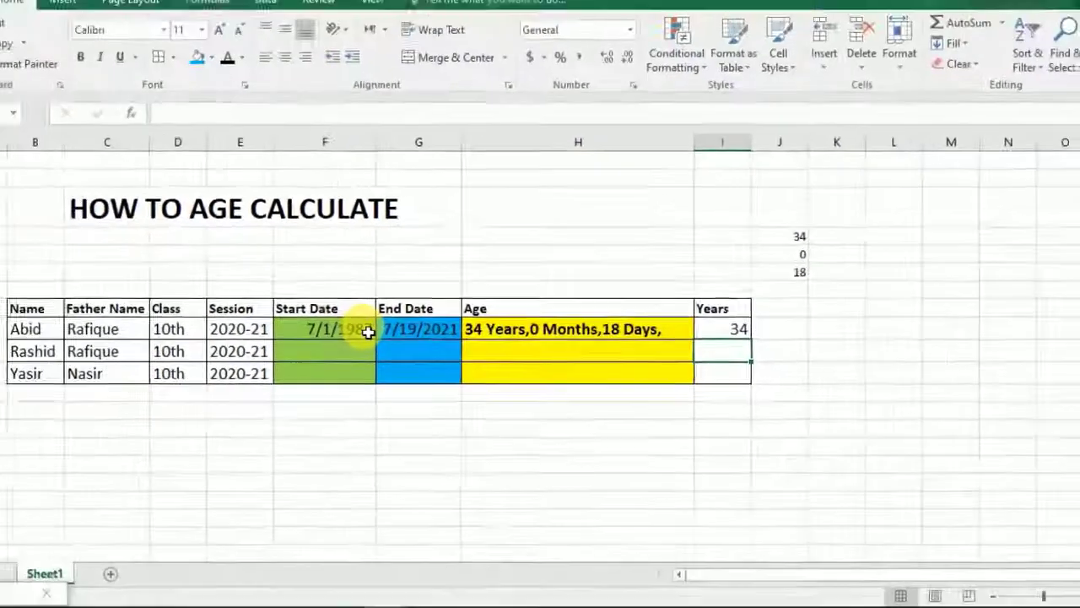
Enter the second student's start date in cell F10, using the month-day-year format.
key(Left)
key(Left)
key(Left)
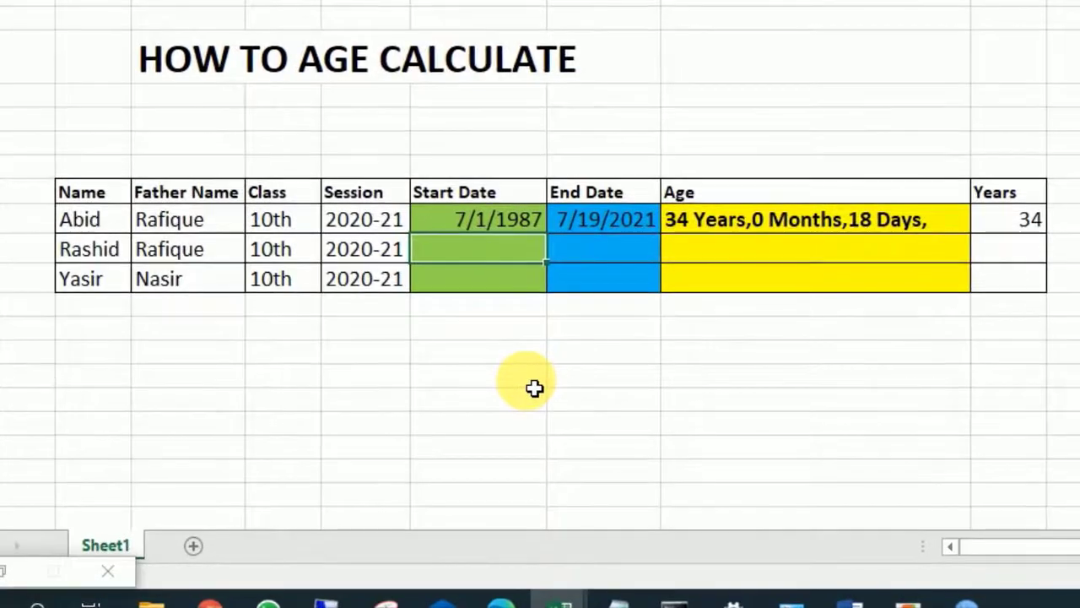
text(08-09)
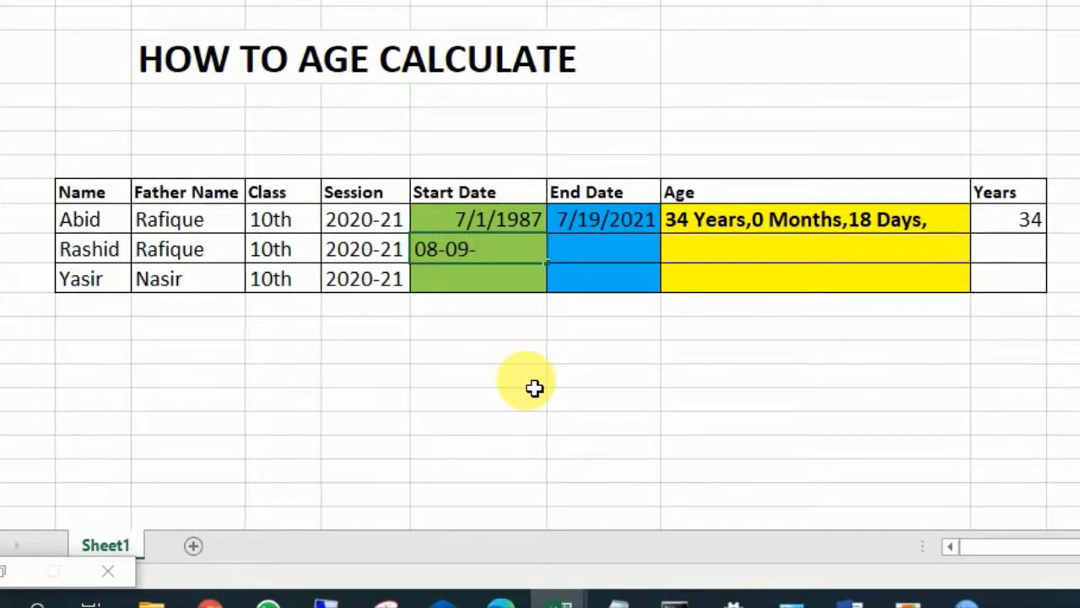
text(-1985)
key(Tab)
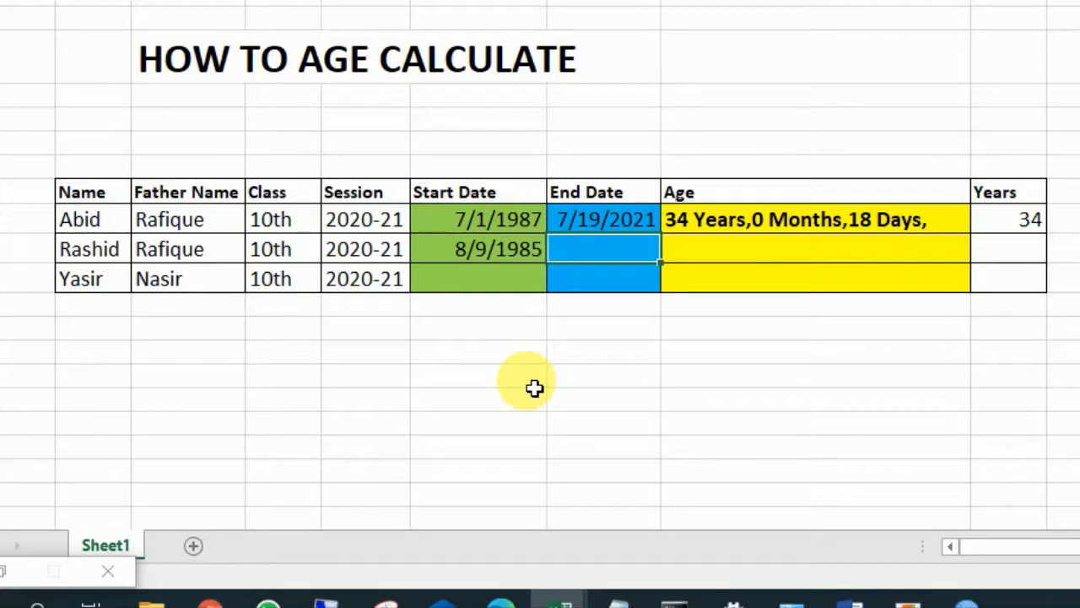
Enter the third student's start date in F11 and 07-19-2021 as the end date for the second and third students.
text(07)
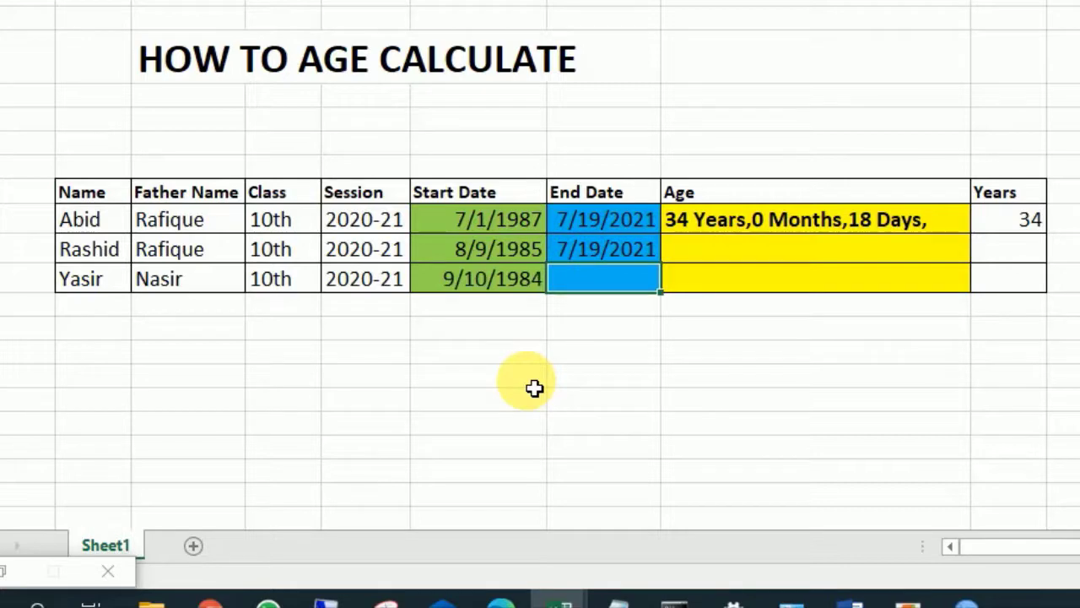
text(07-19)
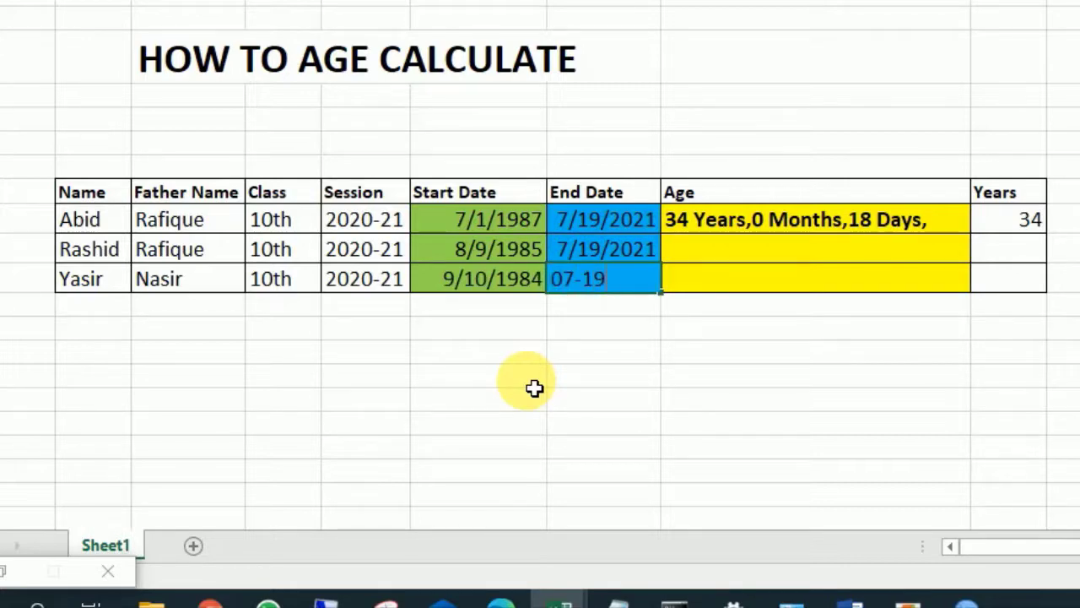
text(-2021)
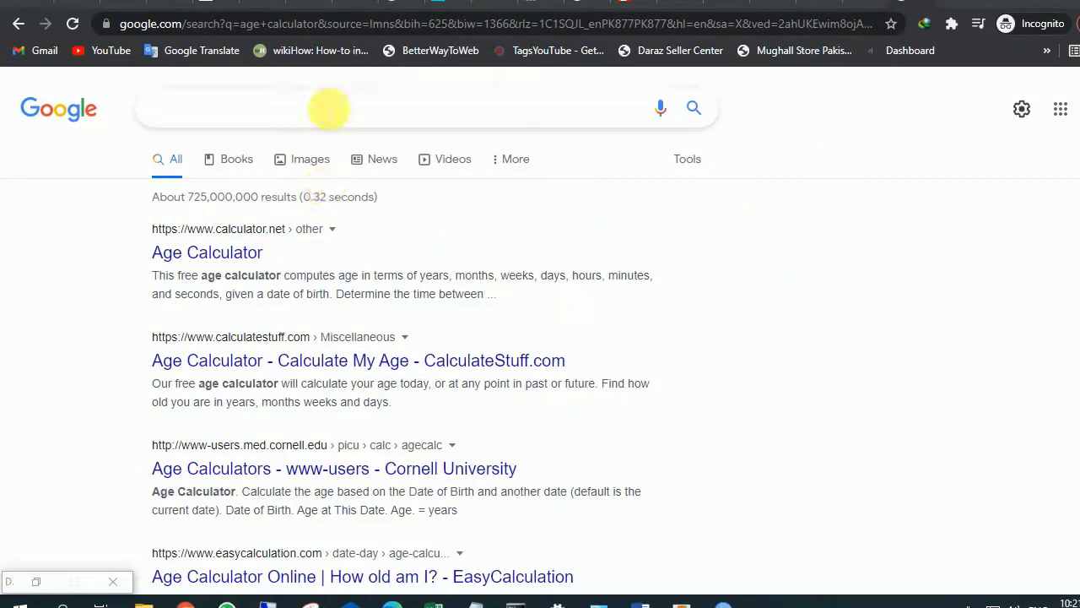
Switch to the web browser, search Google for "age calculator" and open the Age Calculator page on calculator.net.
click(329, 108)
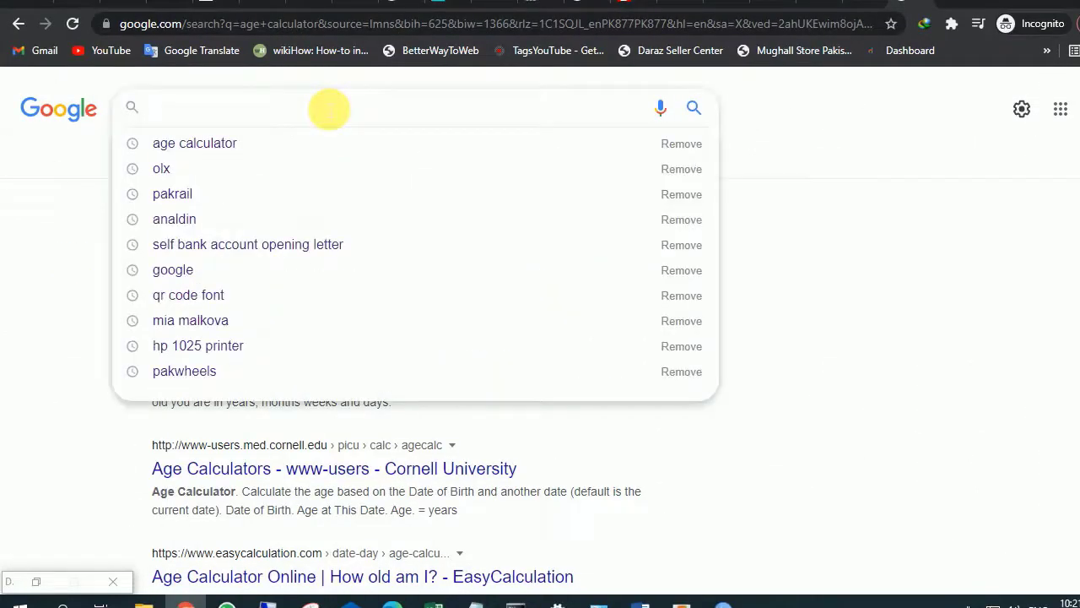
key(Down)
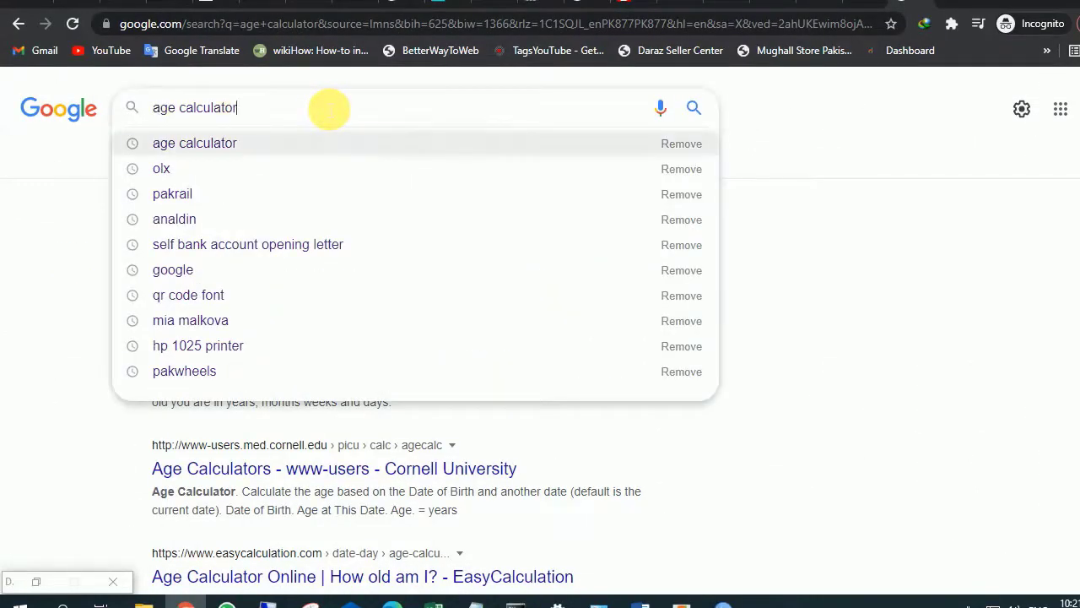
key(Return)
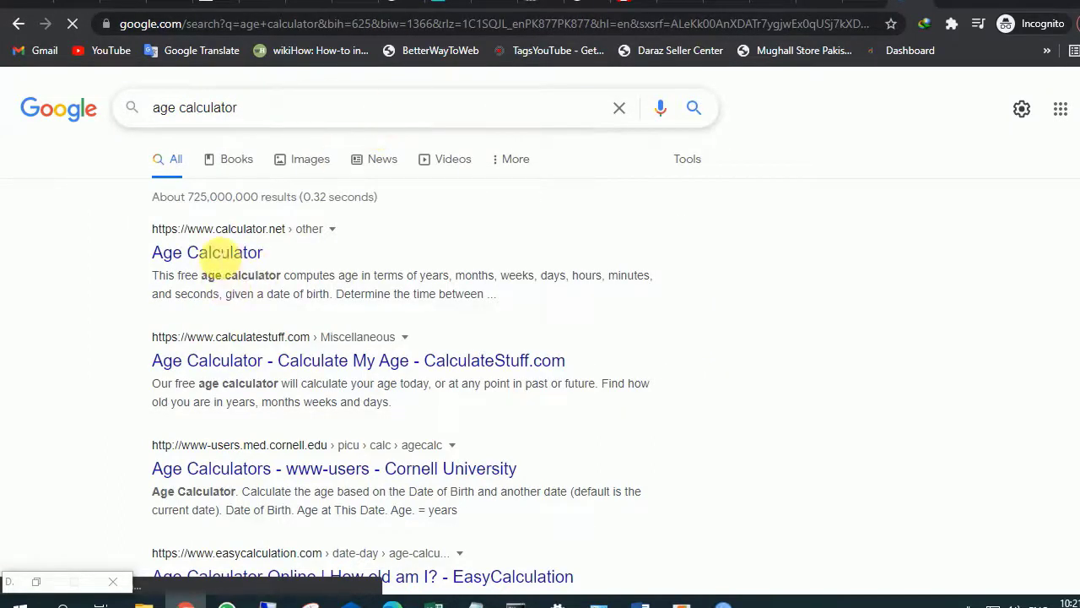
click(227, 260)
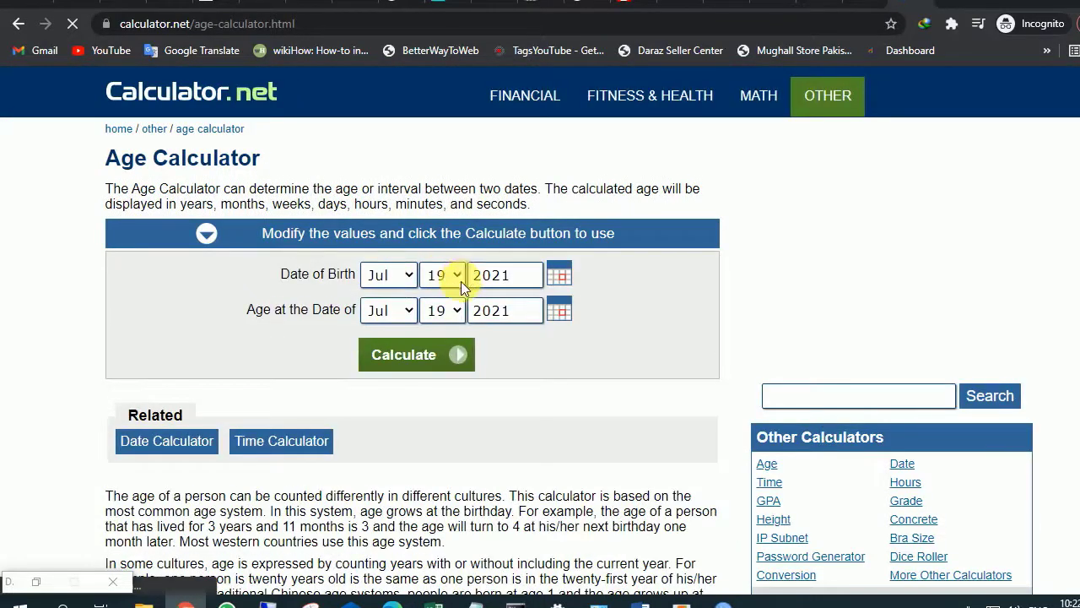
click(453, 281)
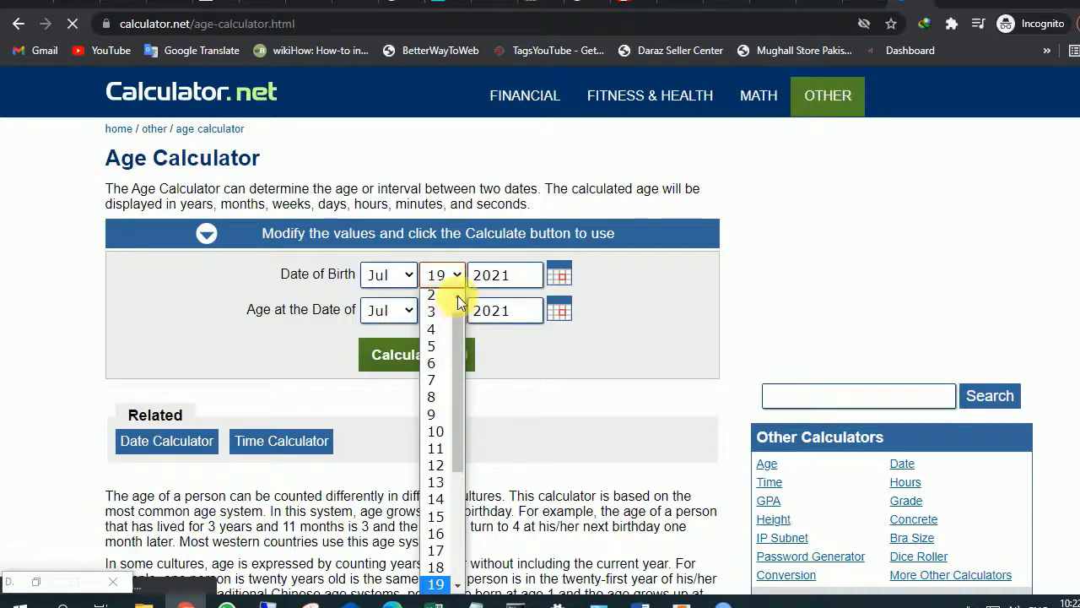
scroll(437, 301, up, 1)
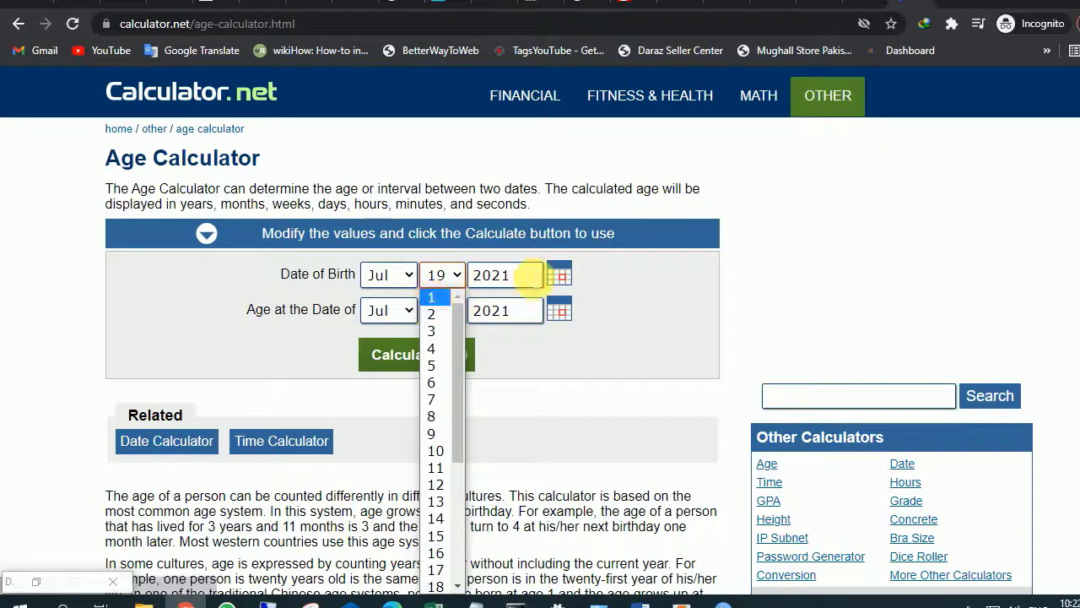
click(460, 279)
Enter the year of birth in the Age Calculator and calculate the age at the date of Jul 19, 2021.
key(Tab)
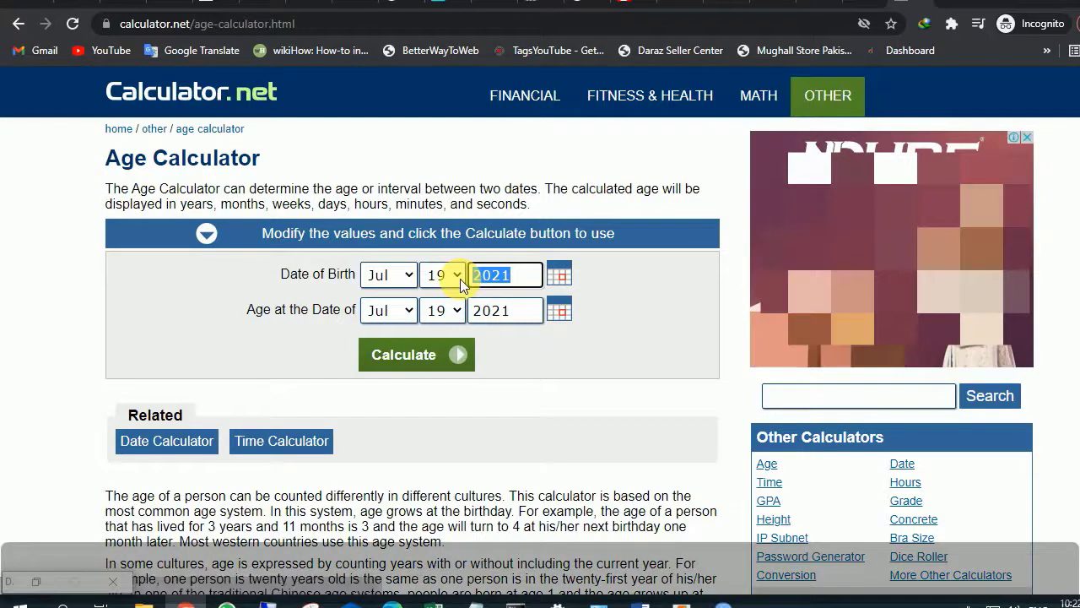
text(19)
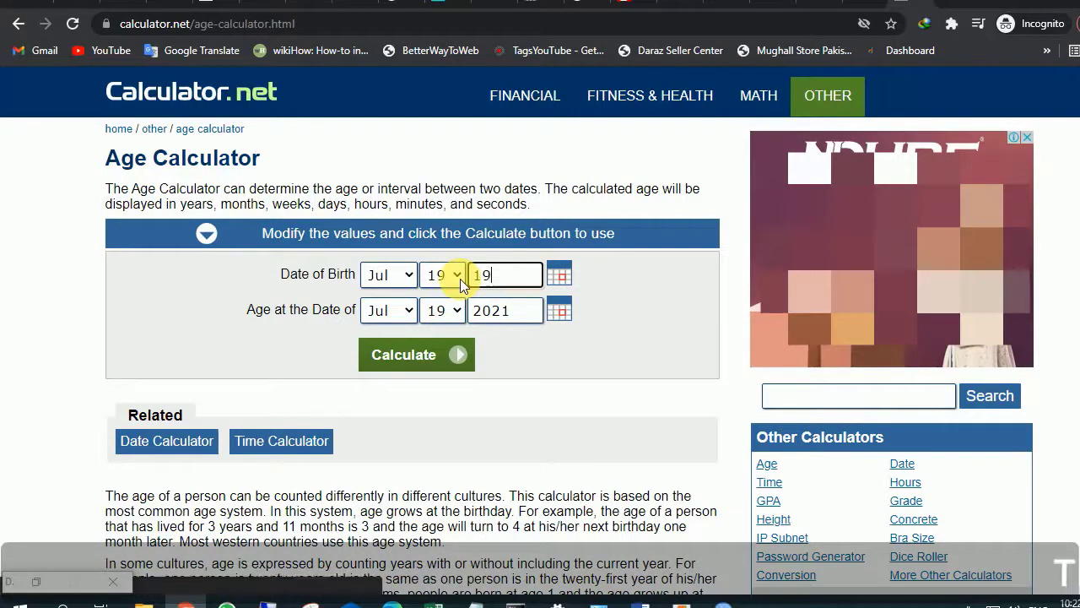
text(87)
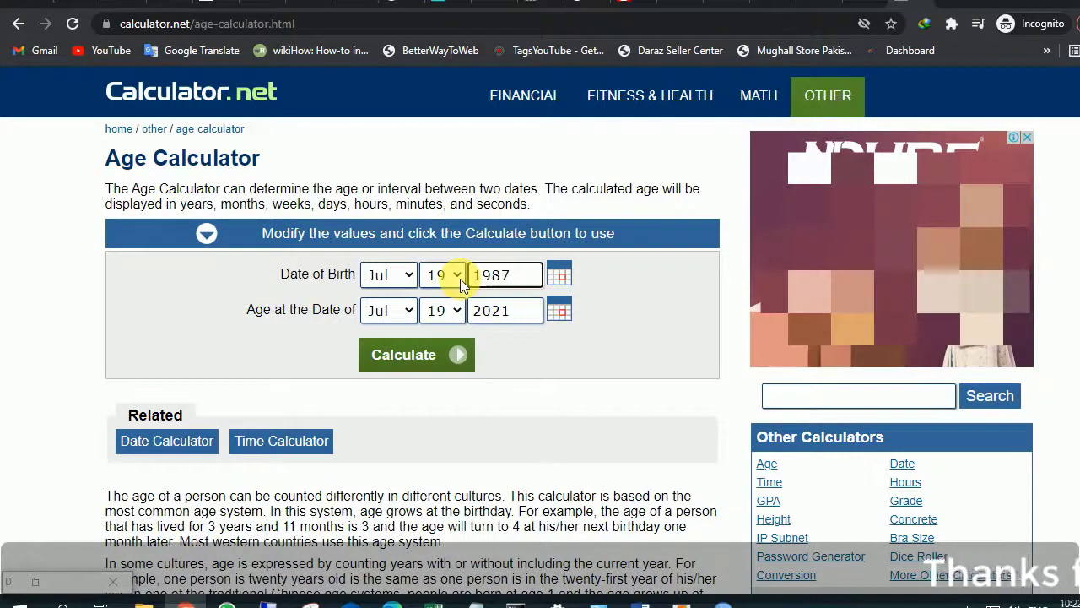
click(429, 354)
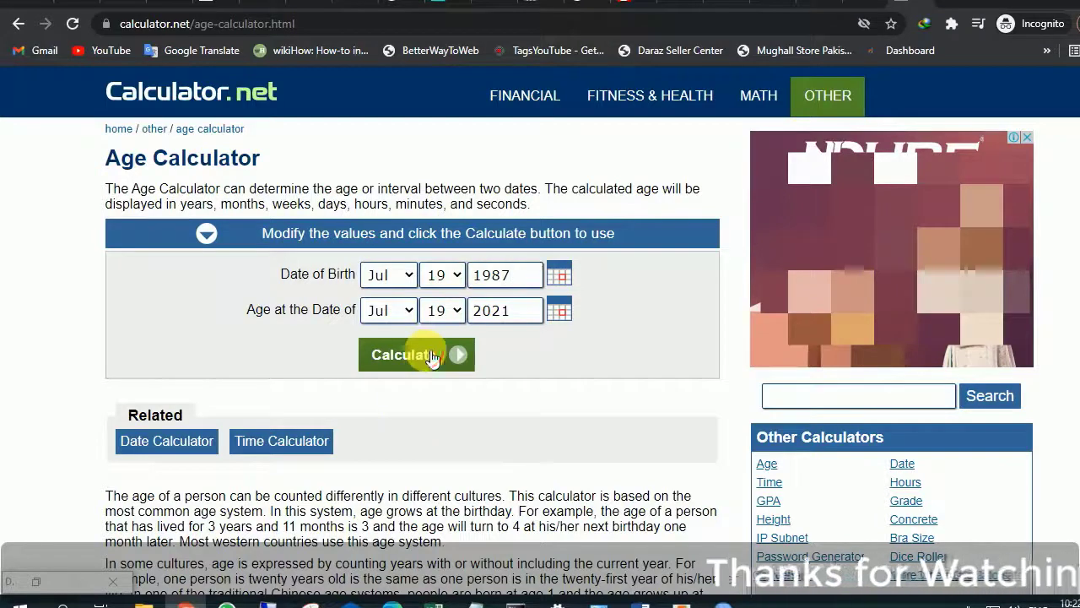